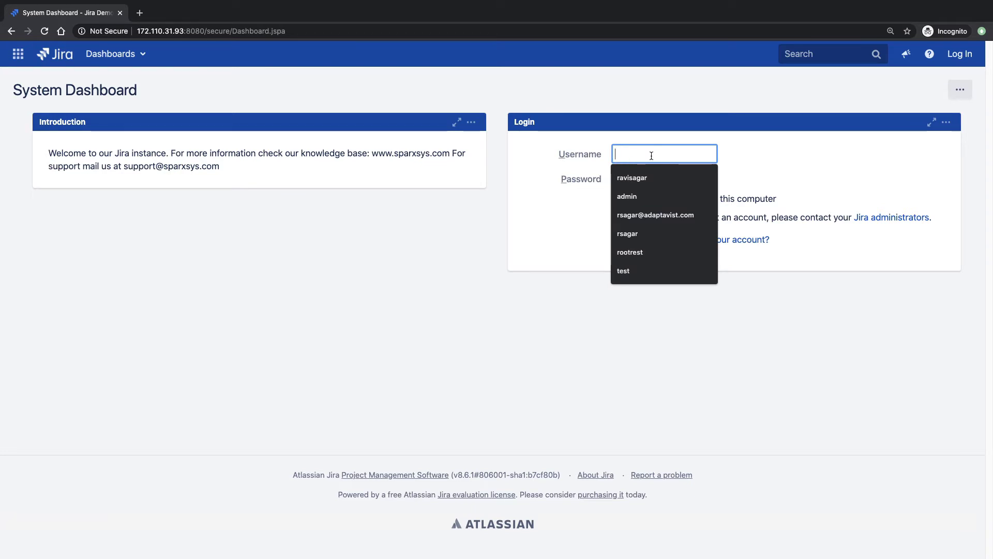
# Sign in to Jira with the account's username and password to reach the System Dashboard
pyautogui.write('ma')
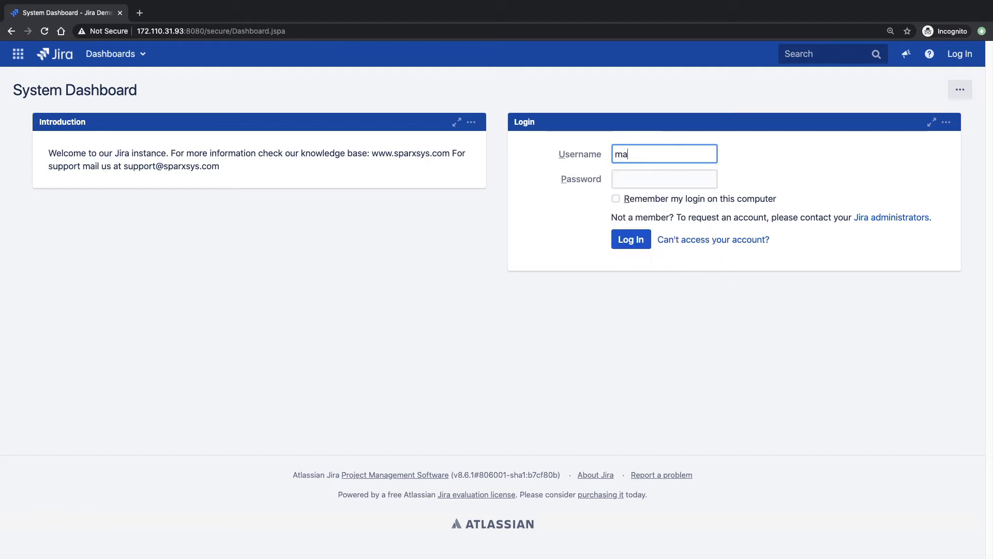
pyautogui.write('ria.m')
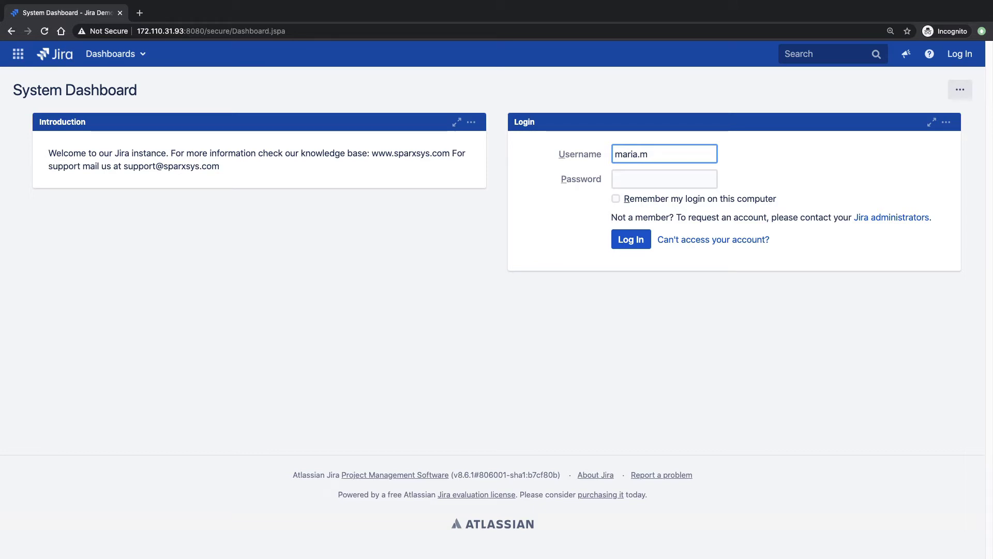
pyautogui.press('Tab')
pyautogui.write('p•••••')
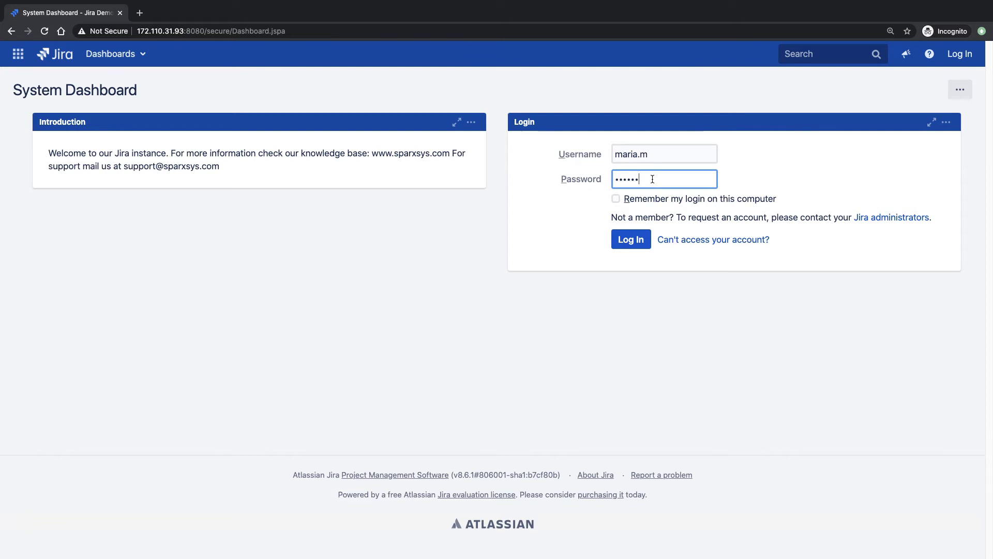
pyautogui.click(632, 239)
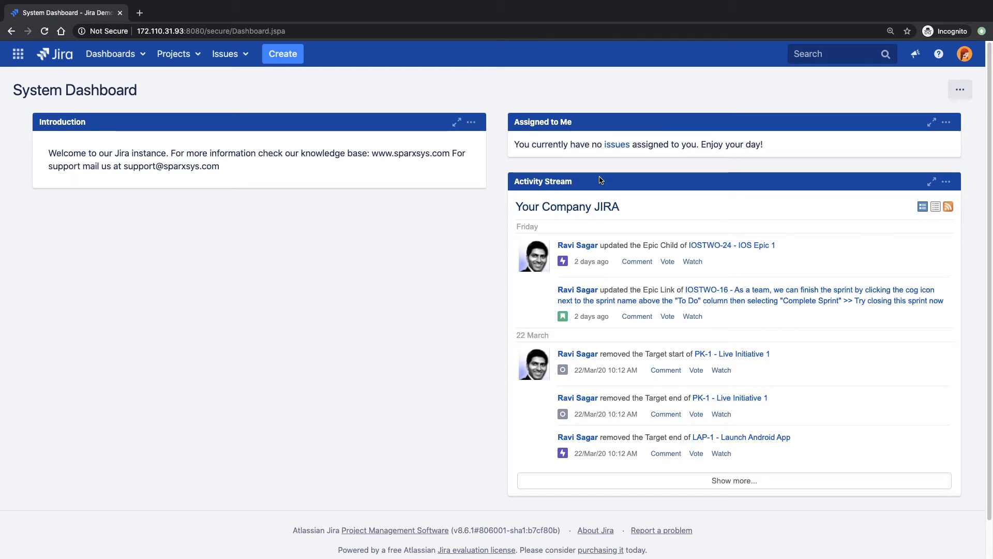
# Open the System Dashboard's '...' tools menu for copying, finding or creating dashboards
pyautogui.click(961, 91)
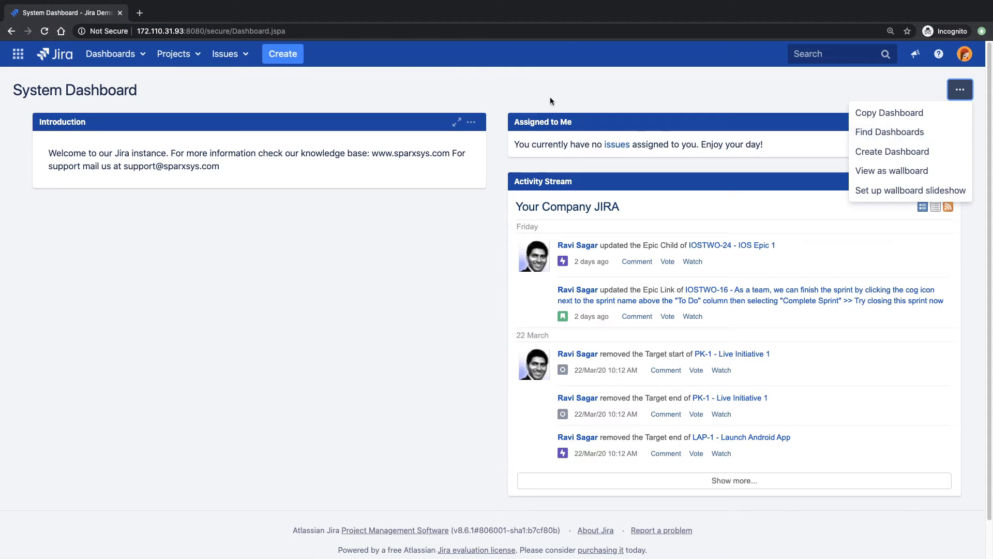
pyautogui.click(516, 93)
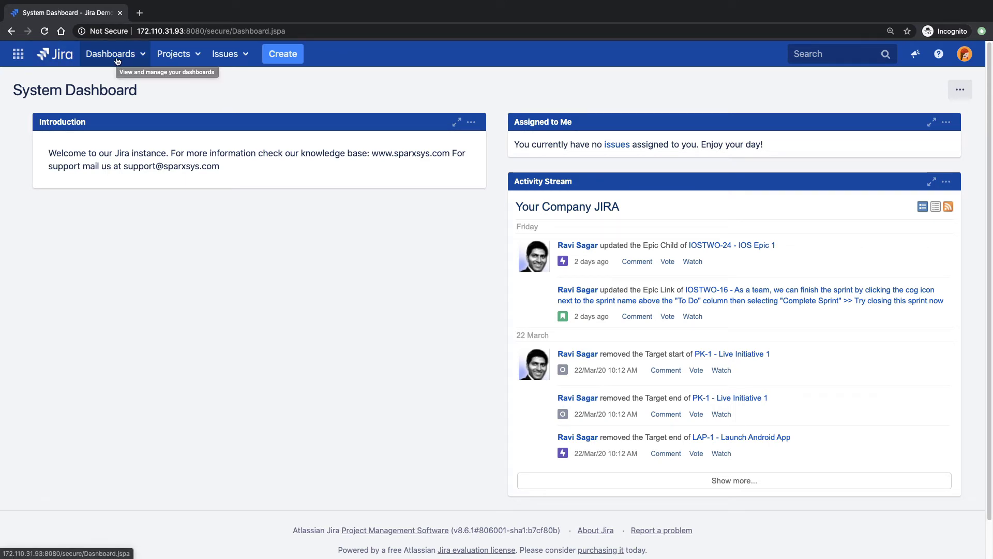
pyautogui.click(137, 60)
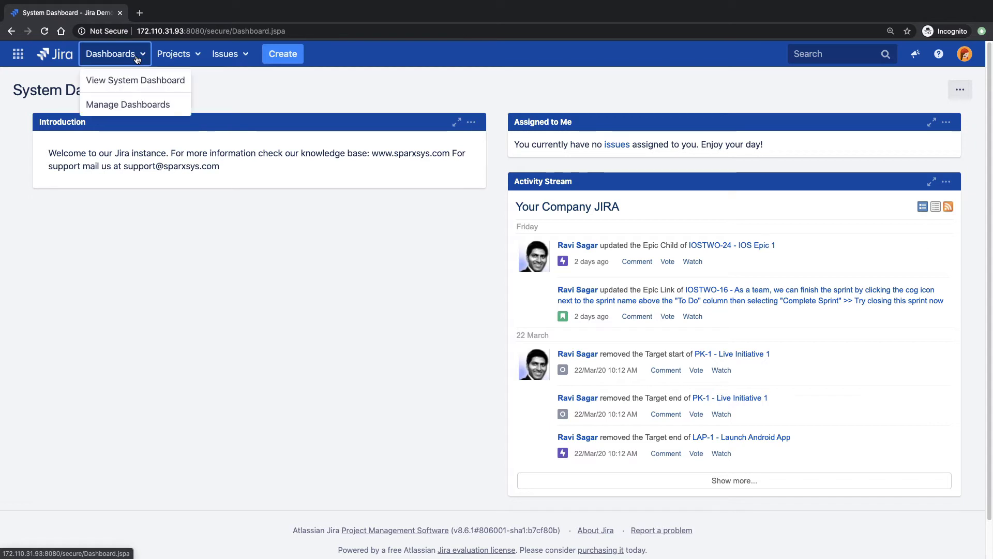
pyautogui.click(142, 60)
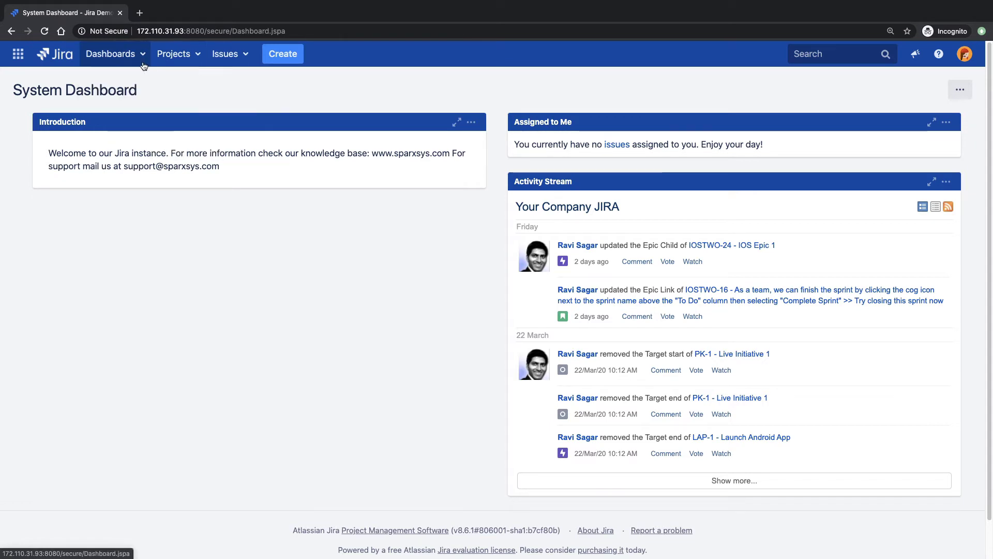
pyautogui.click(144, 58)
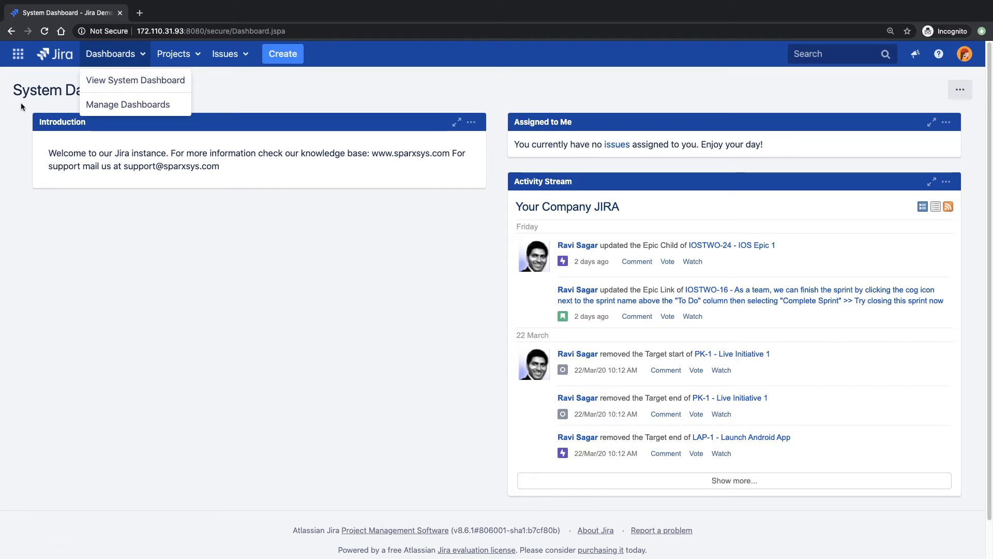
pyautogui.click(43, 78)
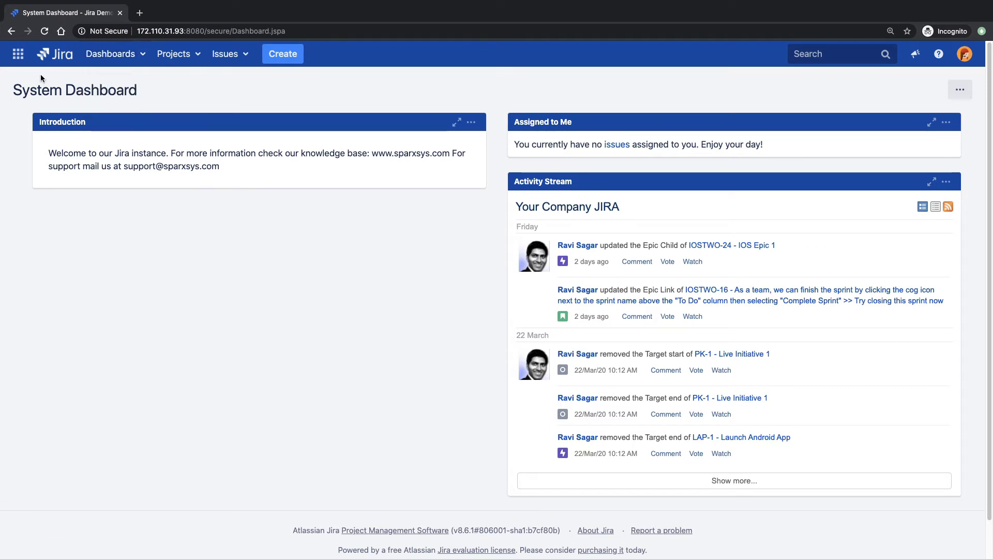
pyautogui.click(18, 54)
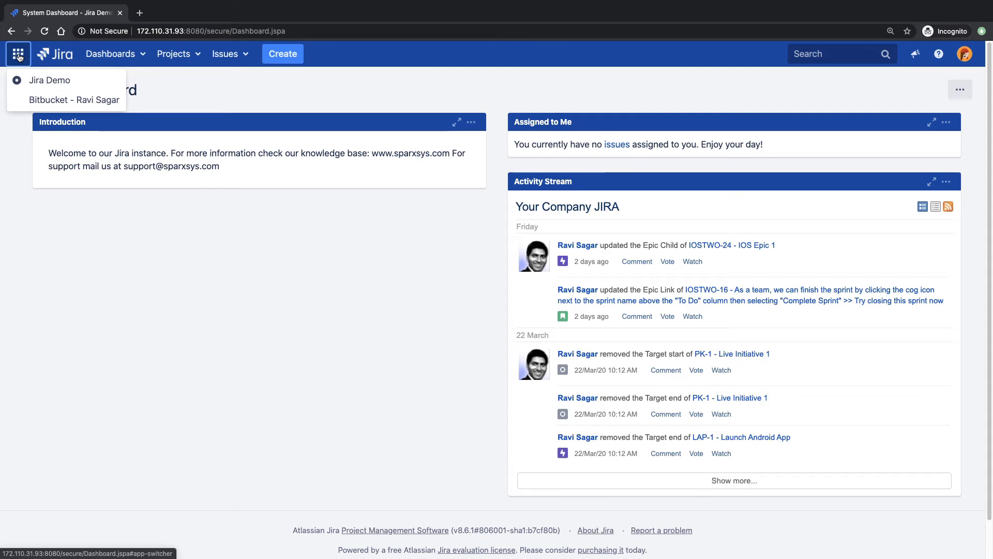
pyautogui.click(184, 104)
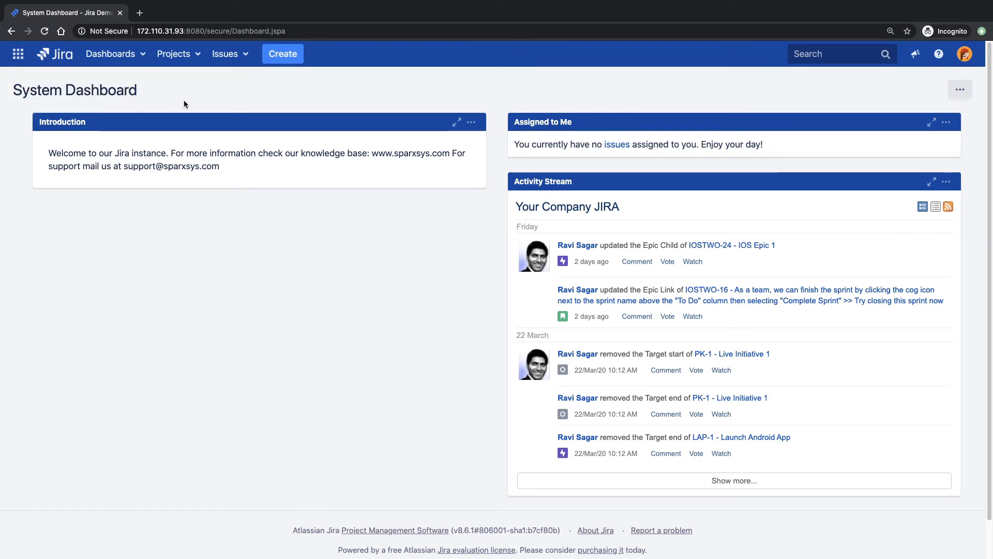
pyautogui.click(16, 56)
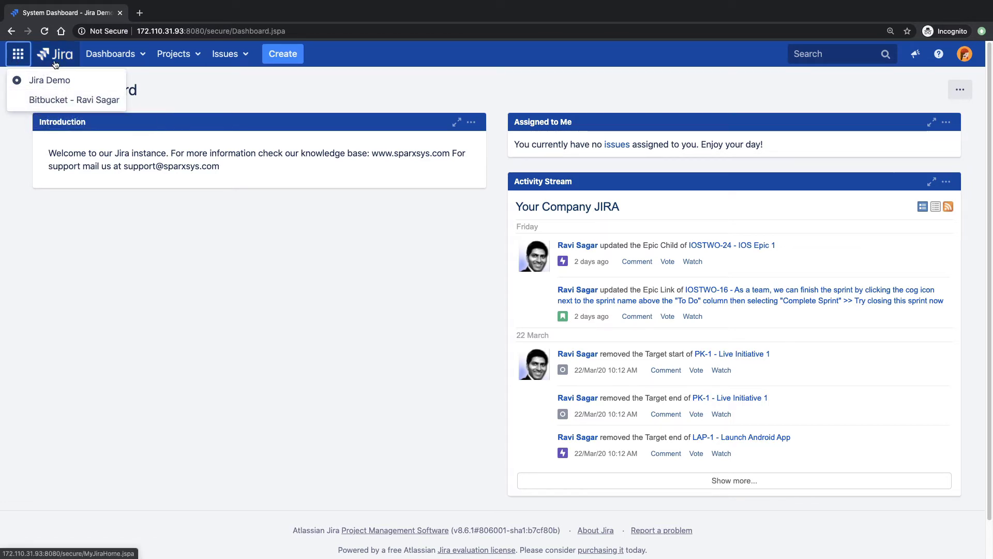
pyautogui.click(110, 54)
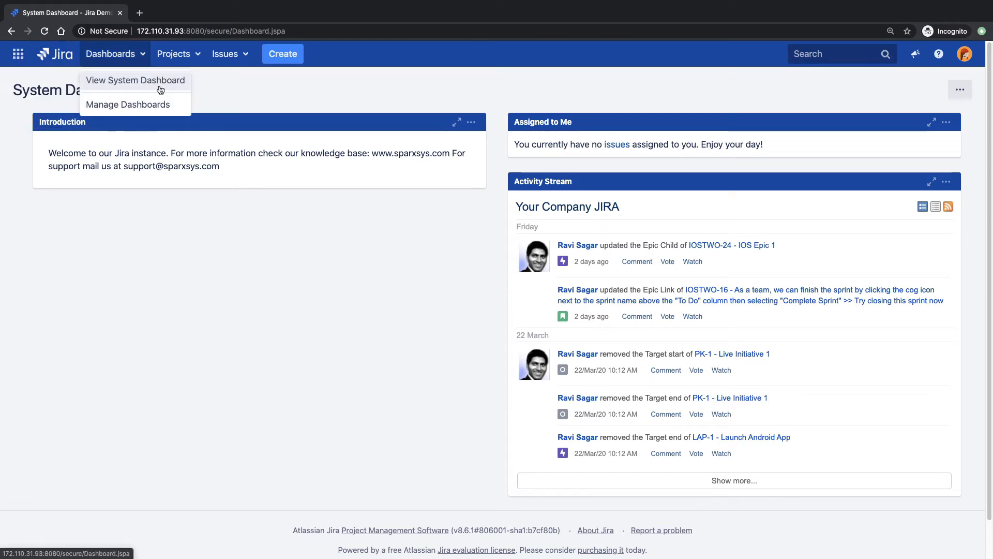
pyautogui.click(261, 106)
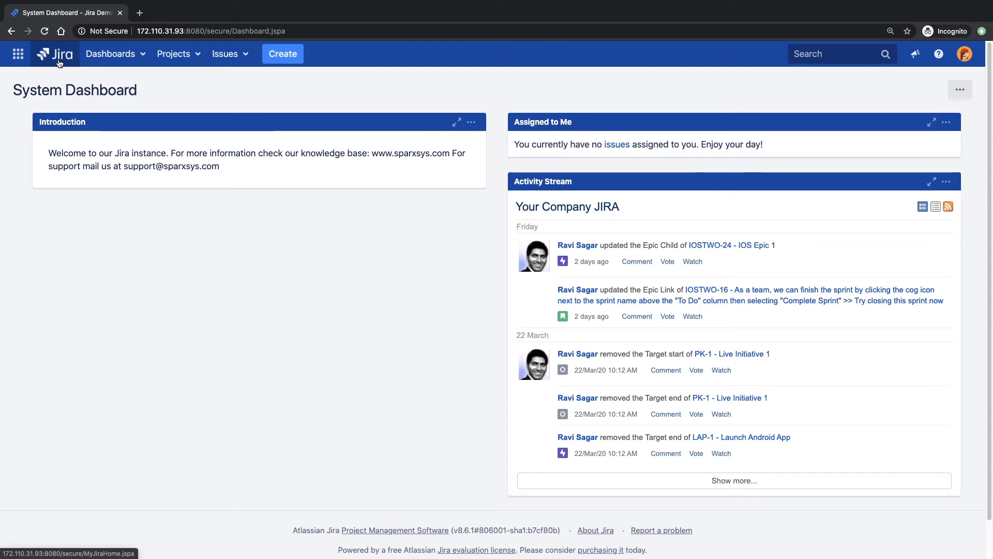
# Go to View All Projects from the Projects menu to browse every project type and category
pyautogui.click(137, 60)
pyautogui.click(192, 64)
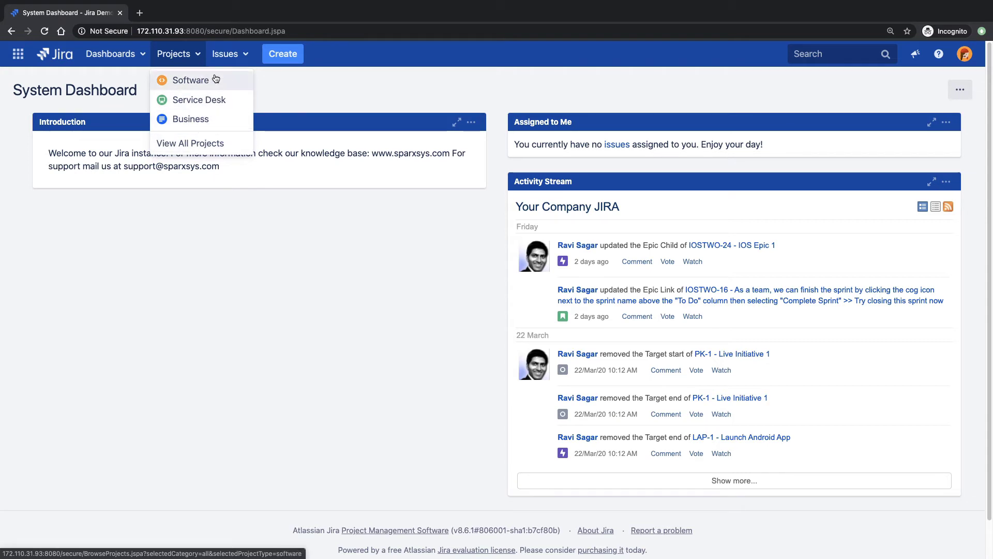
pyautogui.click(201, 149)
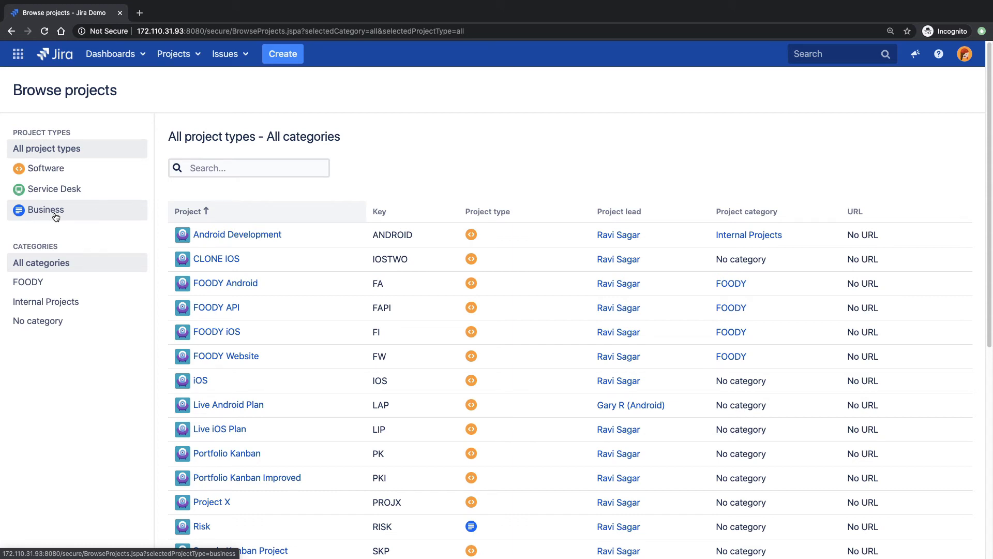
pyautogui.click(193, 54)
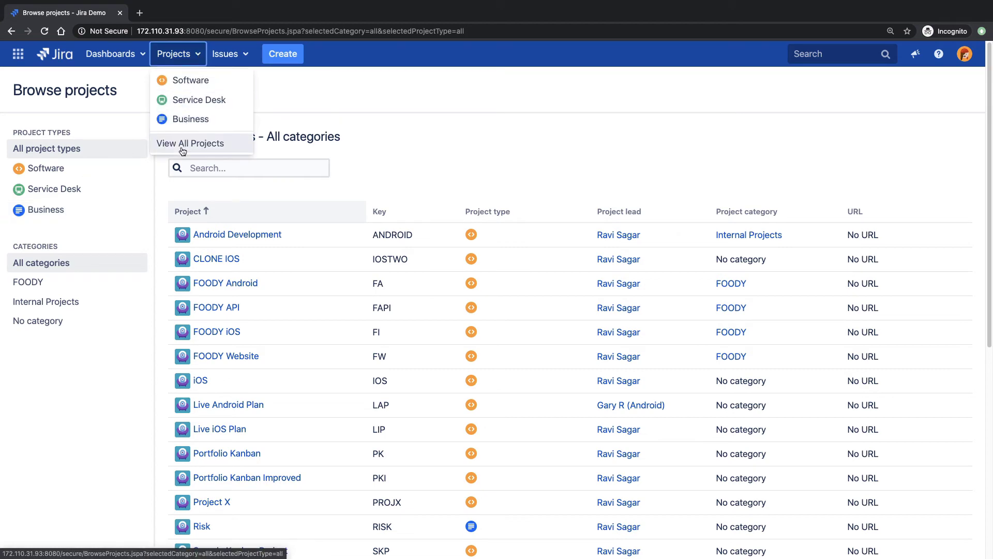
# Filter the project list by Business, Service Desk and Software types in turn
pyautogui.click(447, 149)
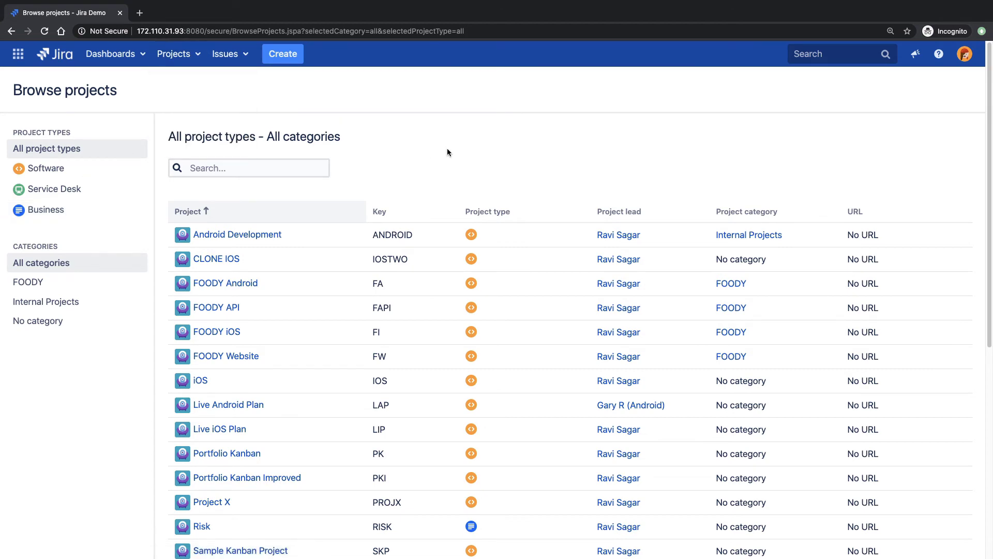
pyautogui.scroll(-7, 447, 149)
pyautogui.scroll(8, 447, 150)
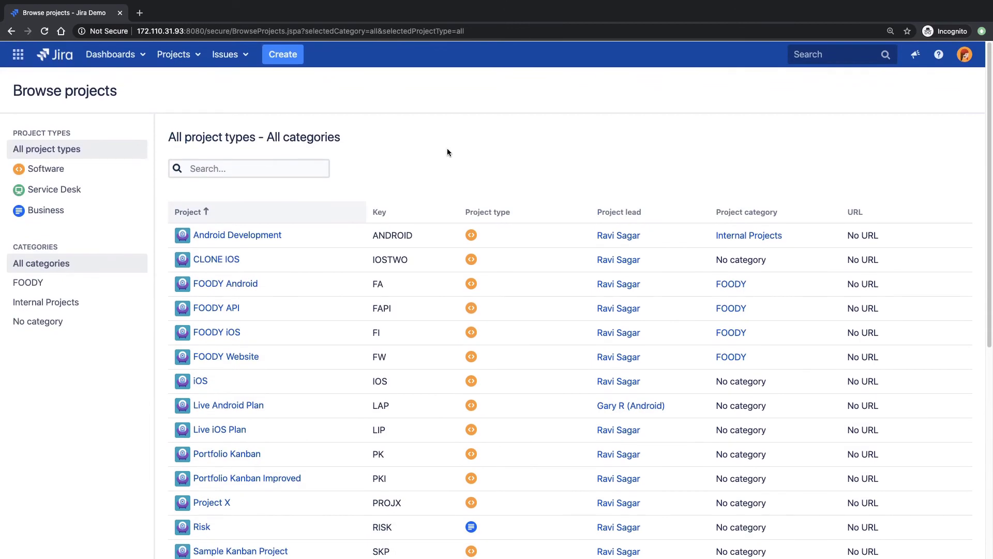
pyautogui.scroll(-7, 455, 210)
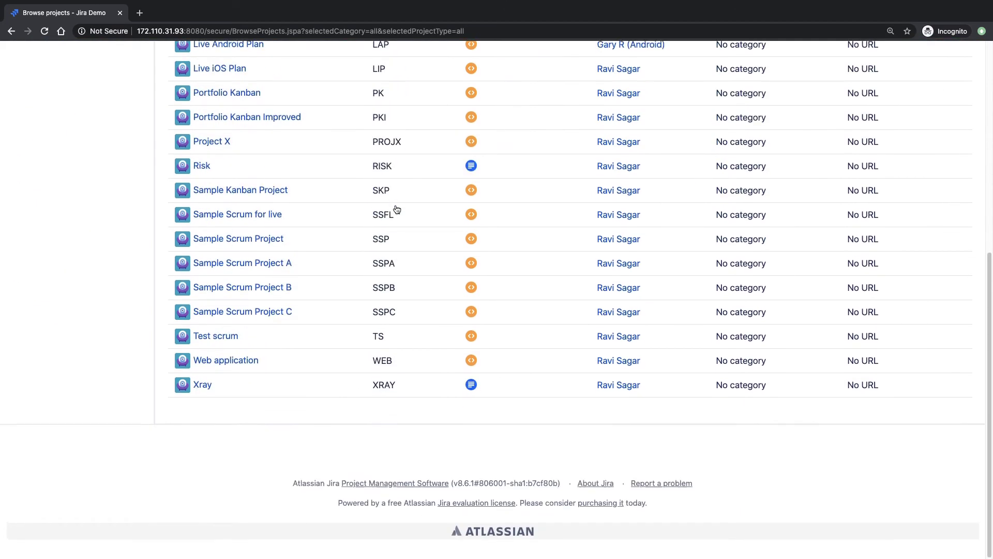
pyautogui.scroll(8, 396, 208)
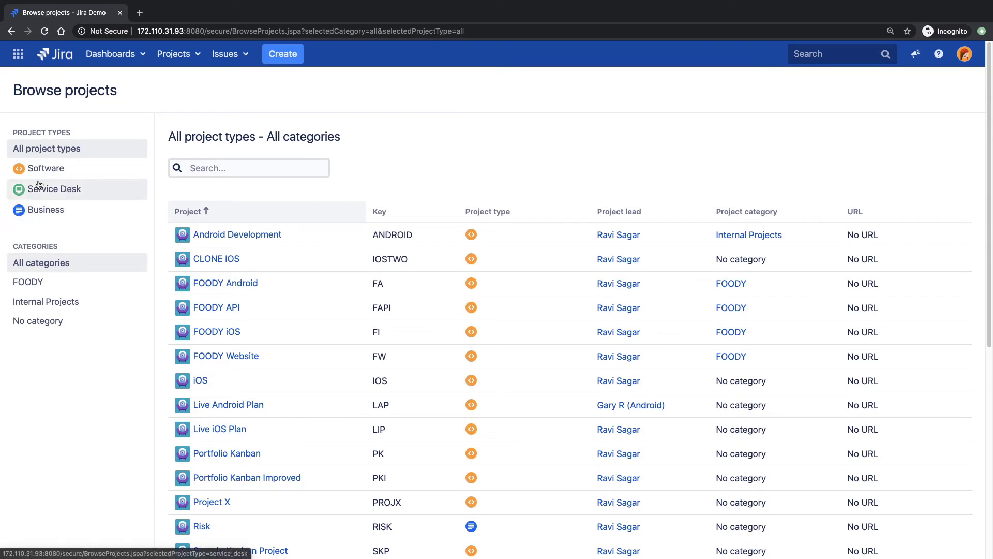
pyautogui.click(46, 212)
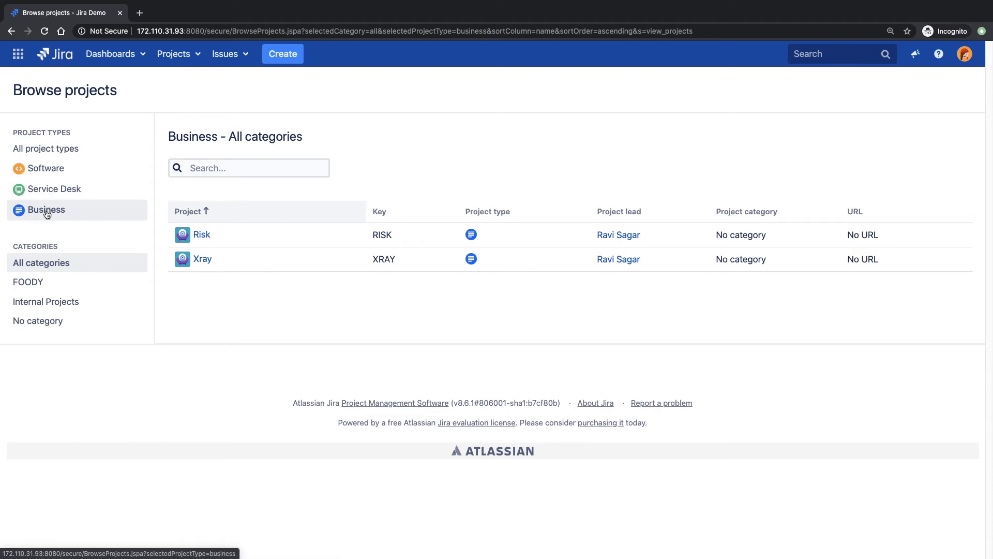
pyautogui.click(55, 192)
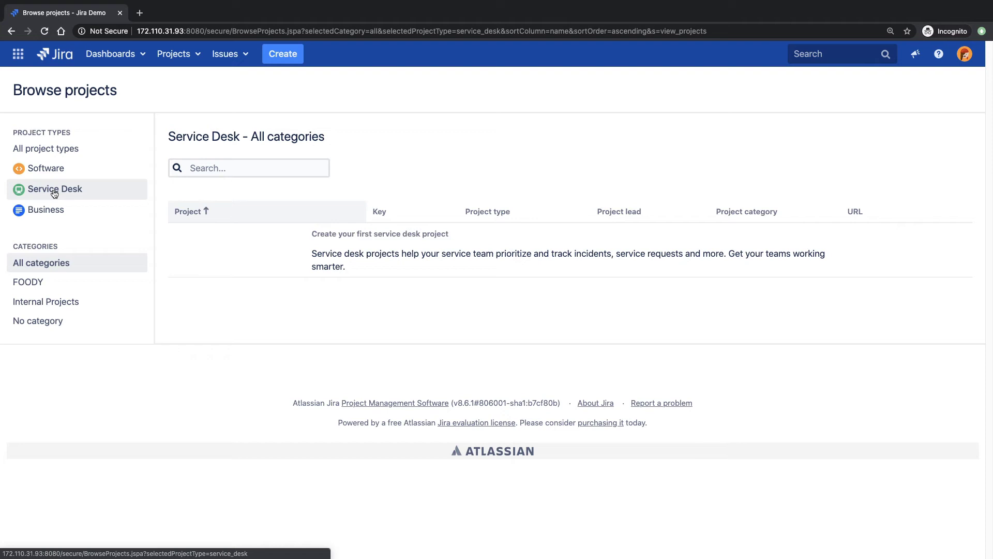
pyautogui.click(55, 169)
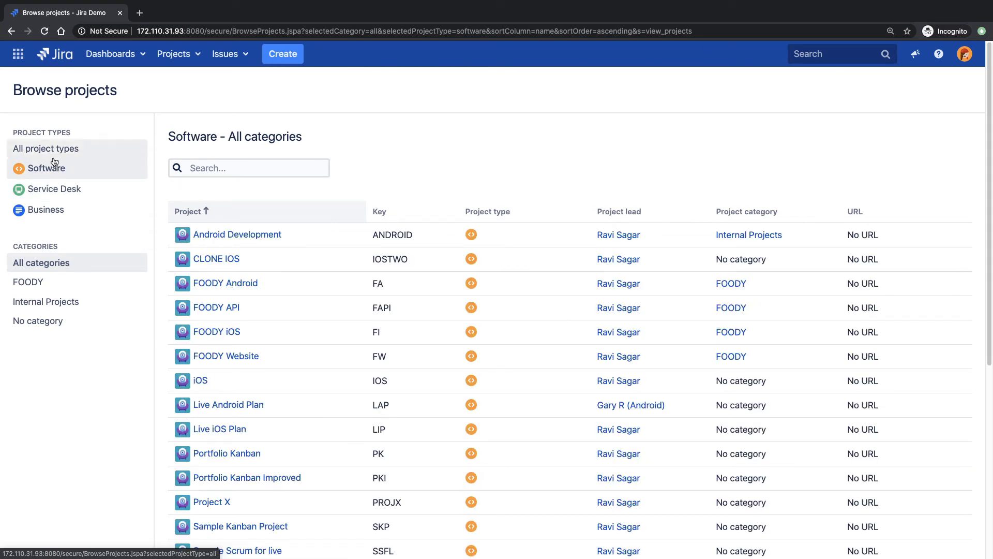
# Show all project types again and narrow the list to the four FOODY category projects
pyautogui.click(62, 153)
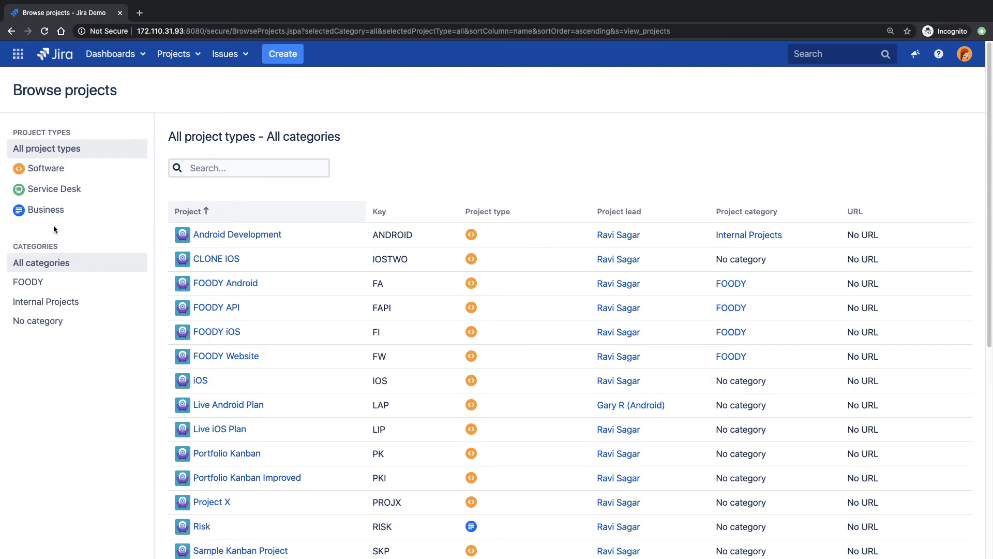
pyautogui.click(45, 285)
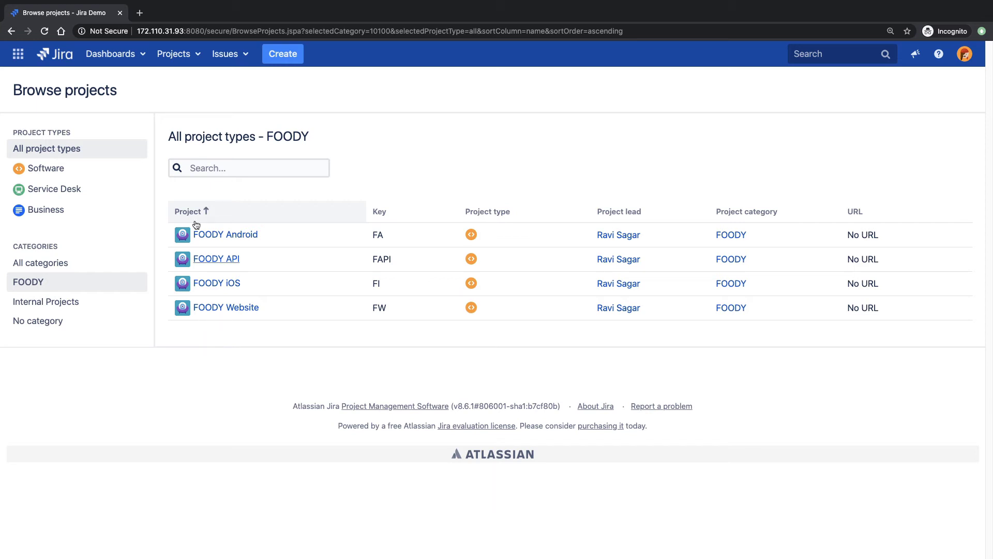
pyautogui.click(243, 59)
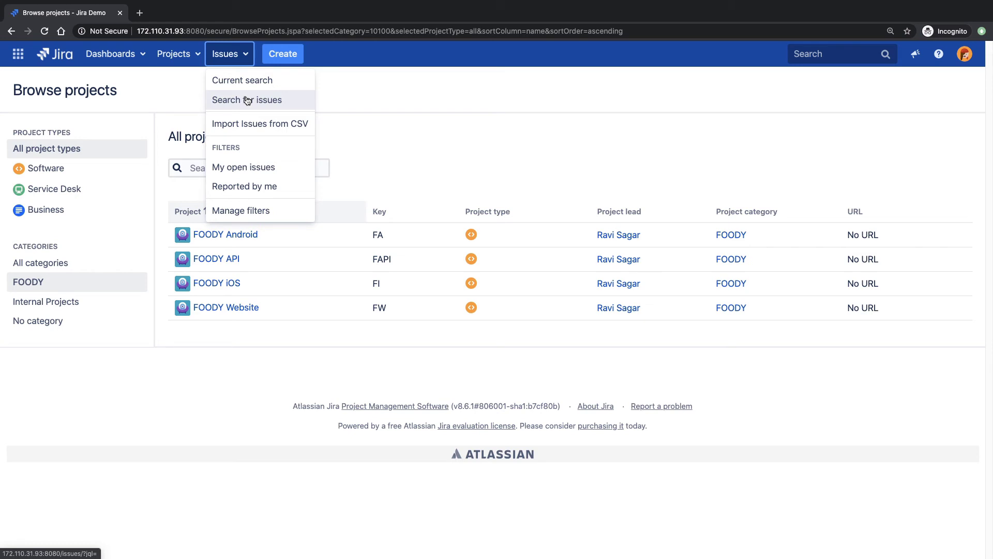
# Search across all issues, with XRAY-17 Sub task 1 shown in detail
pyautogui.click(247, 100)
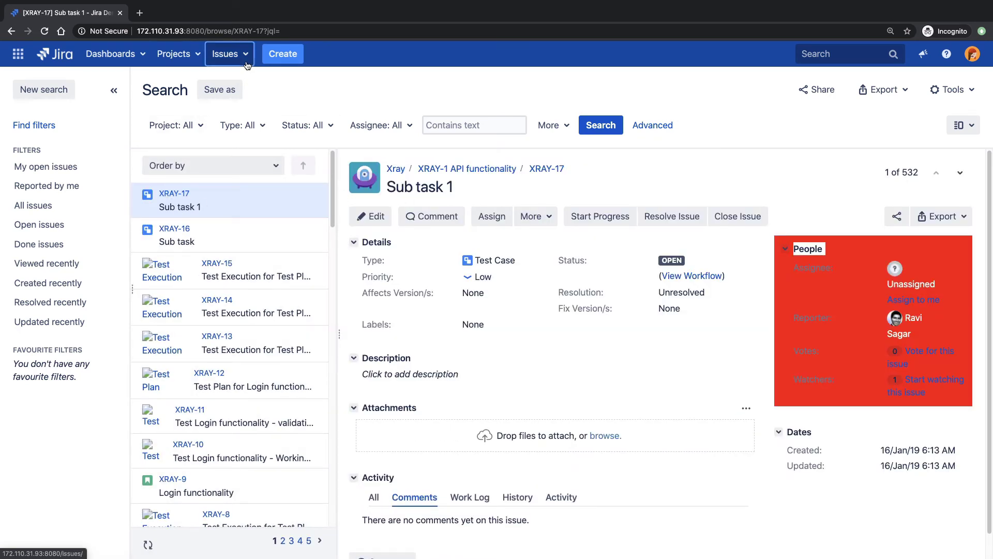
pyautogui.click(227, 53)
pyautogui.click(438, 91)
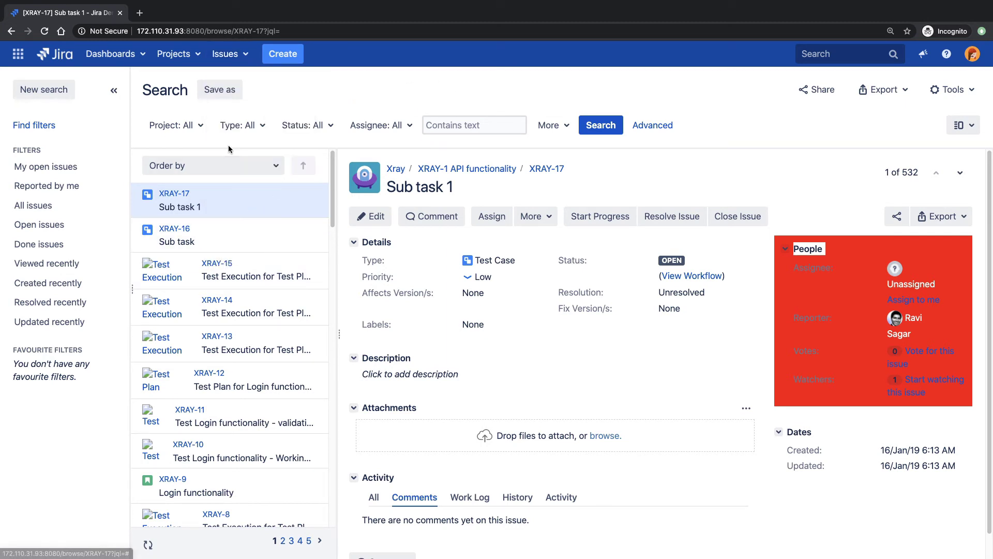
# Browse the Project, Type, Status and Assignee filter dropdowns, closing each
pyautogui.click(201, 129)
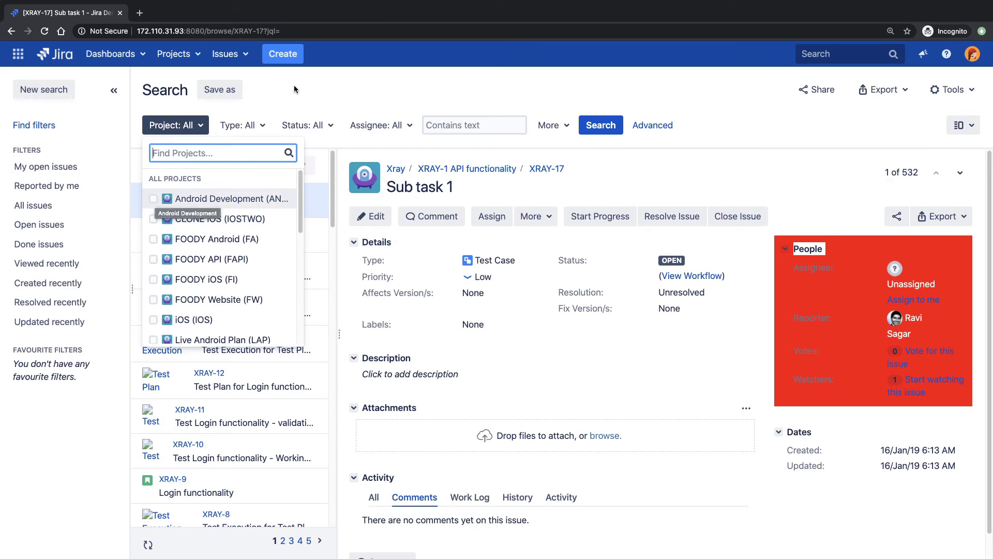
pyautogui.click(265, 112)
pyautogui.click(248, 125)
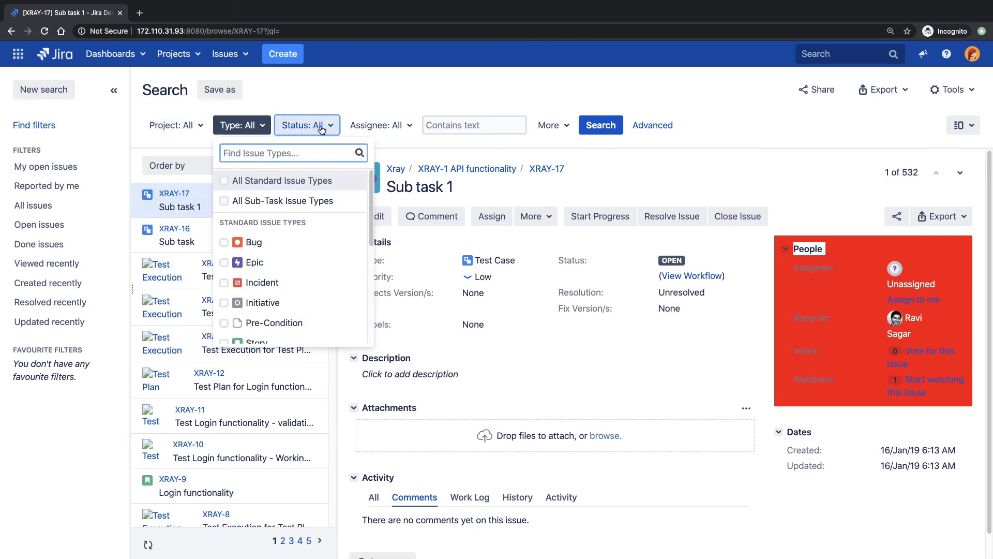
pyautogui.click(317, 126)
pyautogui.click(395, 129)
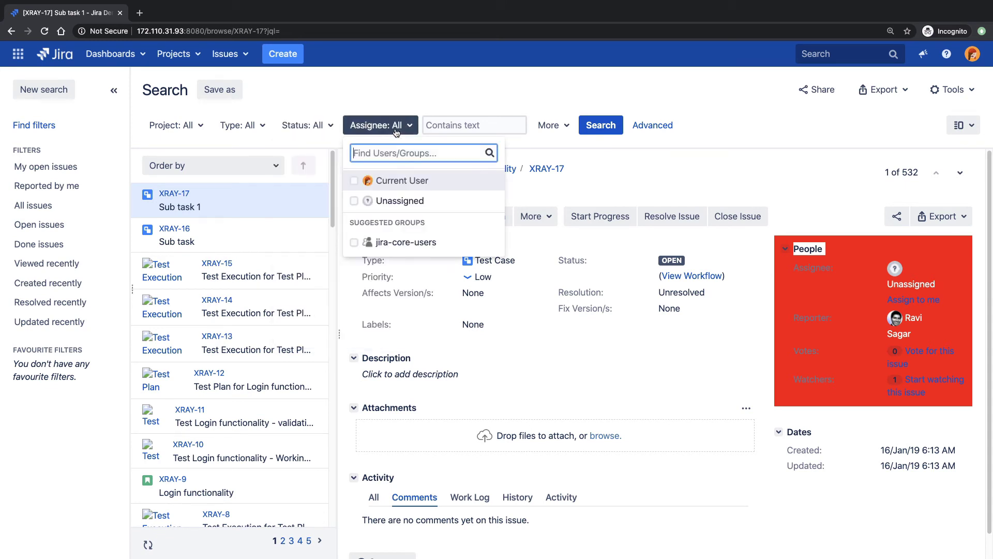
pyautogui.click(424, 96)
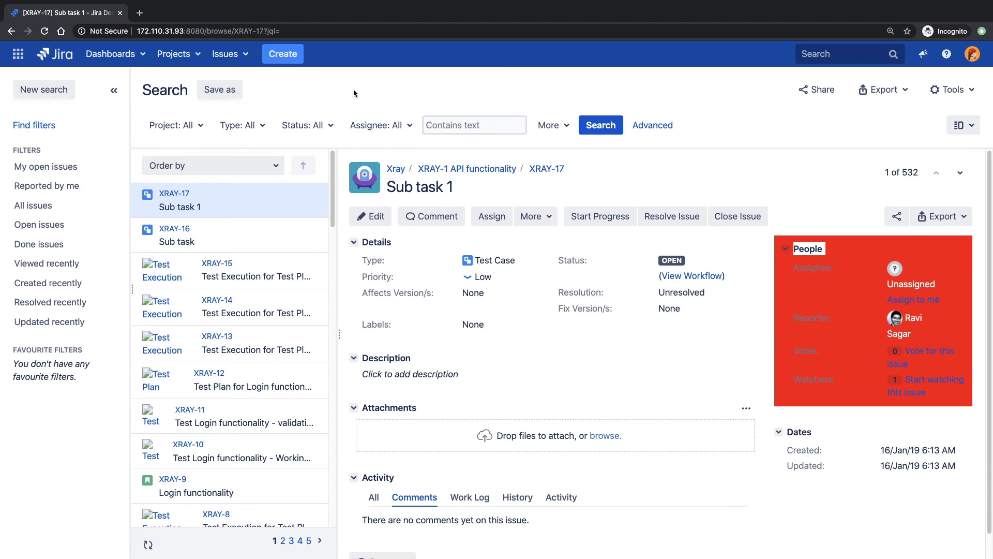
pyautogui.click(282, 56)
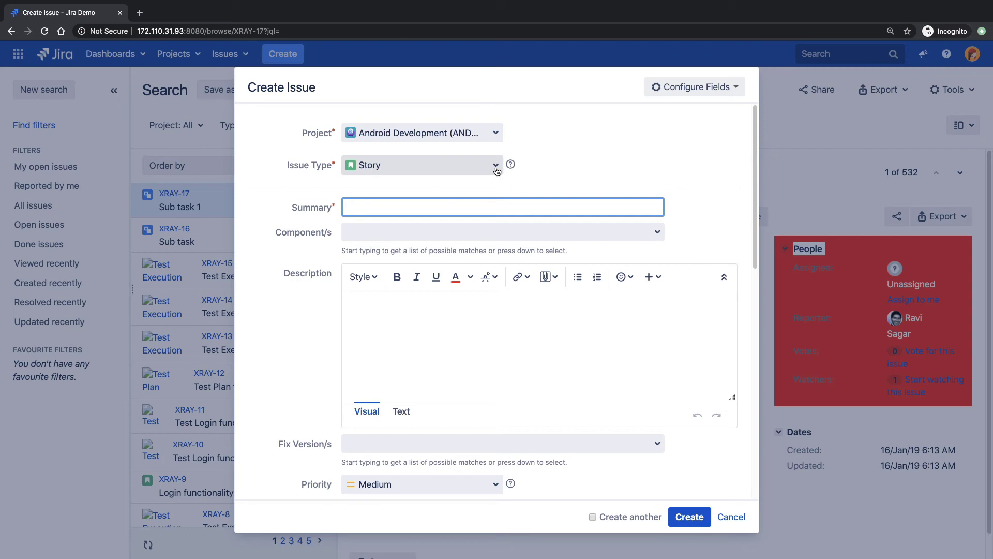
pyautogui.click(496, 171)
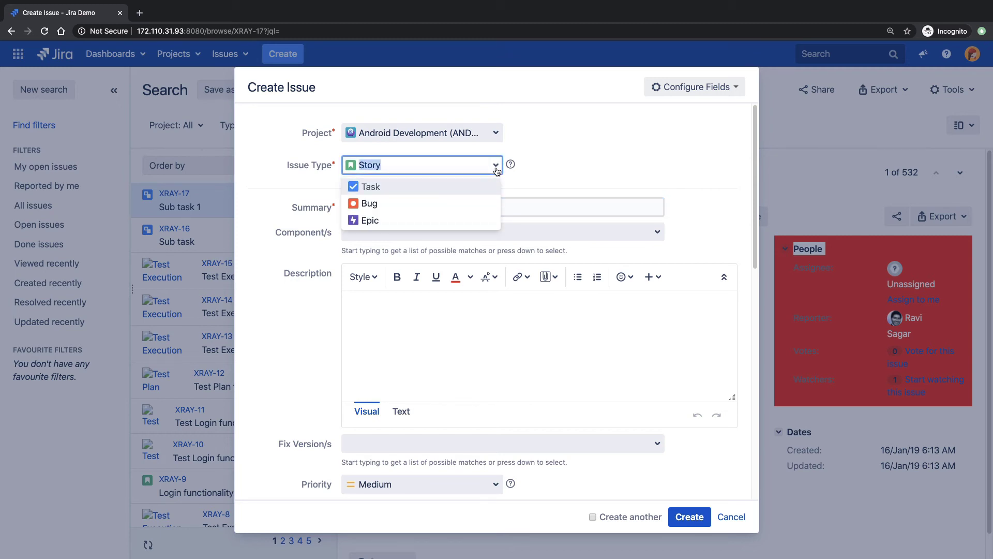
pyautogui.click(493, 131)
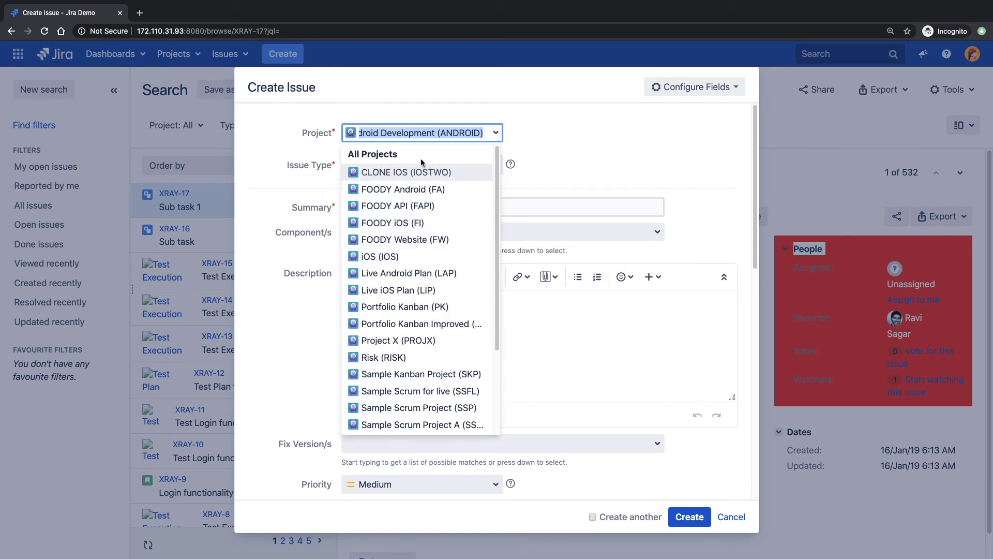
pyautogui.write('m')
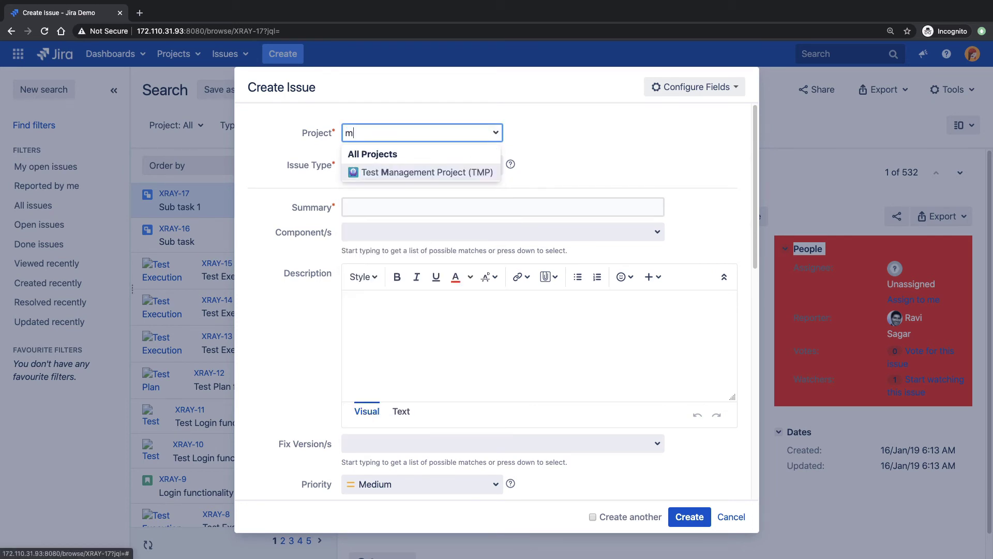
pyautogui.write('a')
pyautogui.click(544, 142)
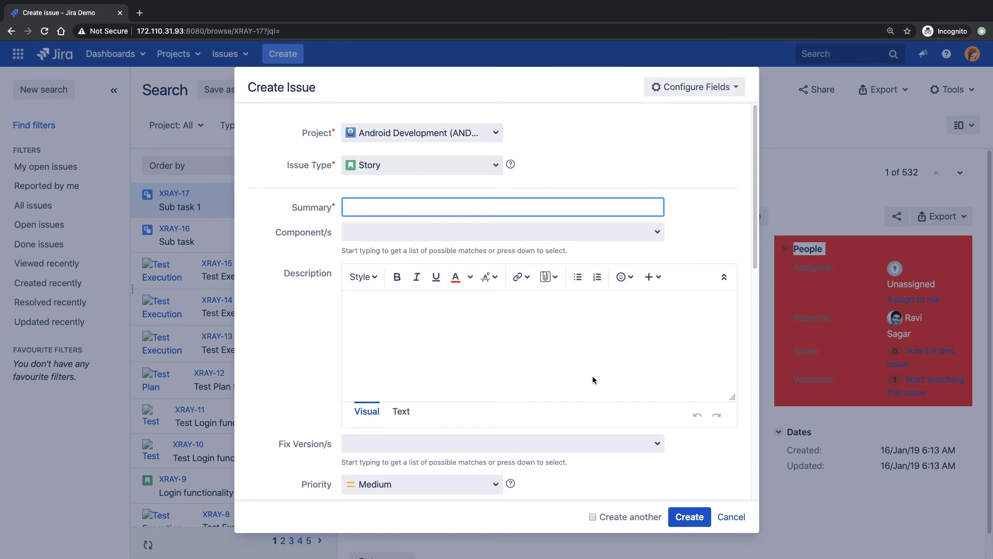
pyautogui.click(734, 514)
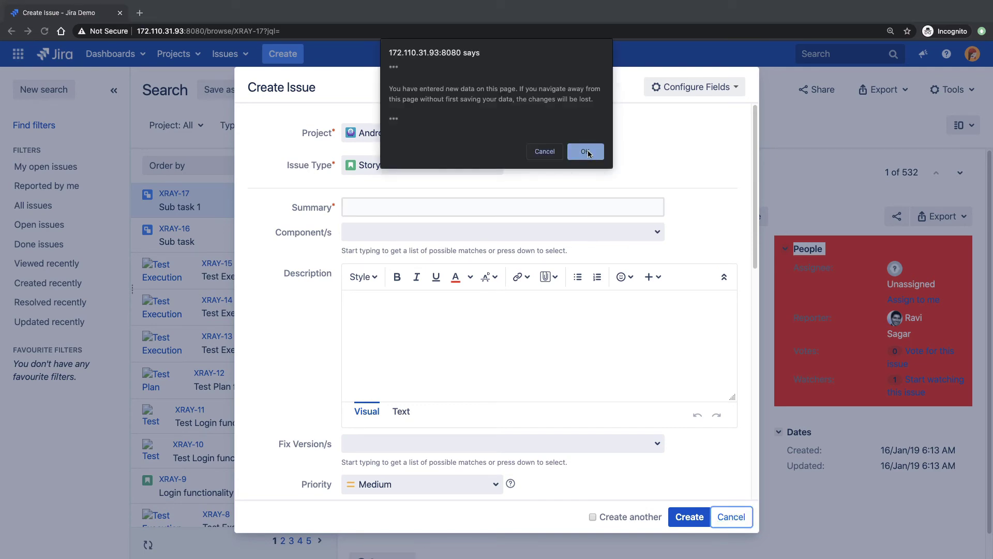
pyautogui.click(585, 152)
pyautogui.click(846, 56)
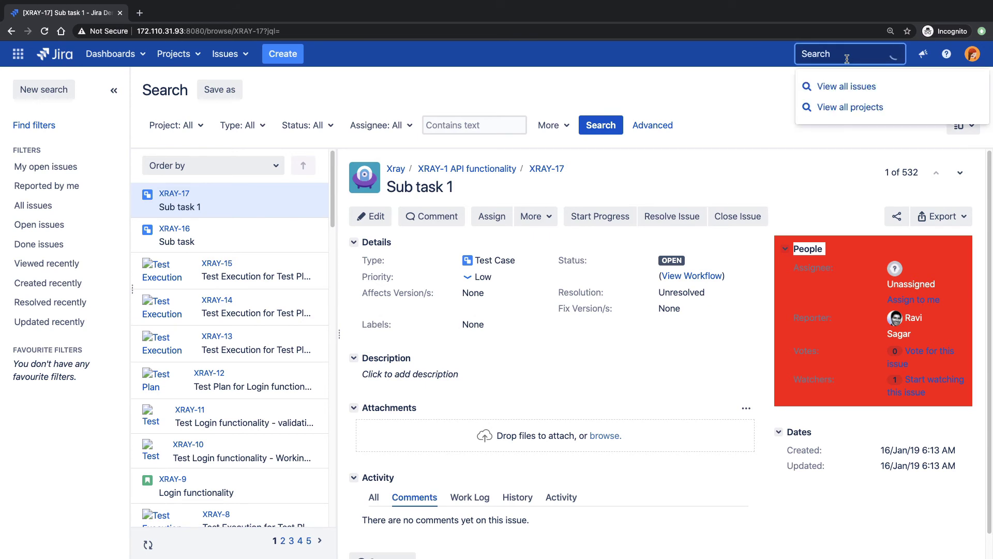
# Quick-search 'foody', then 'test' to list six Test issues, dismissing the smart-query notice
pyautogui.write('foody')
pyautogui.press('Return')
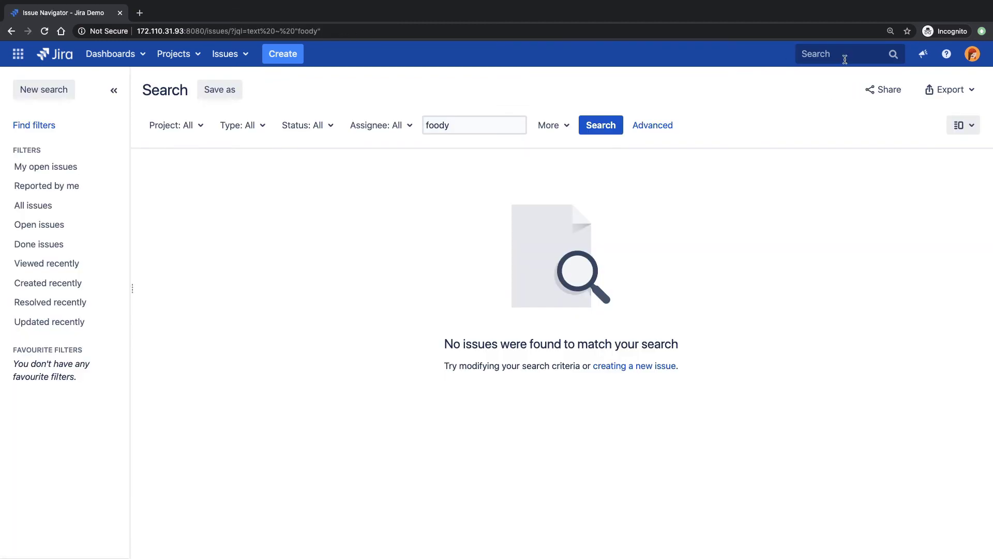
pyautogui.click(853, 52)
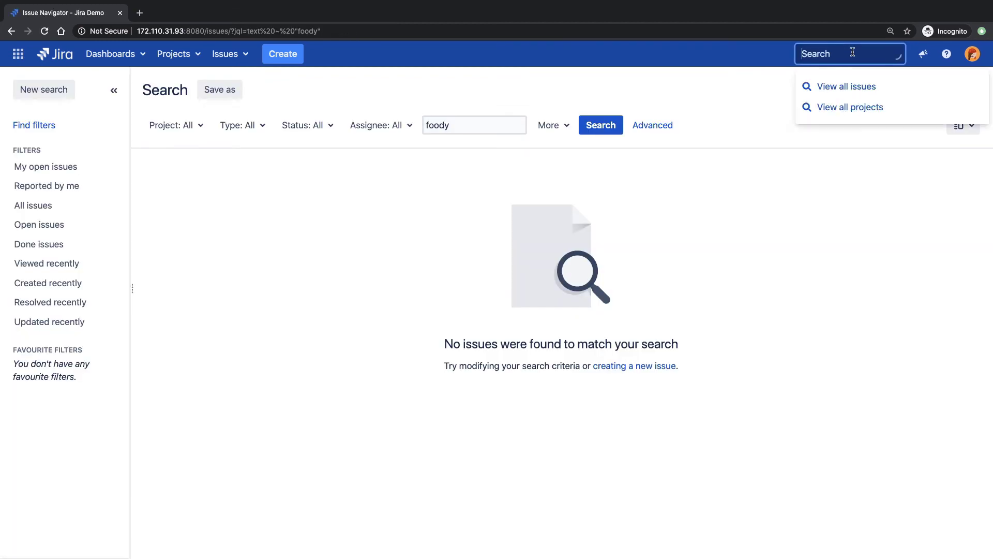
pyautogui.write('test')
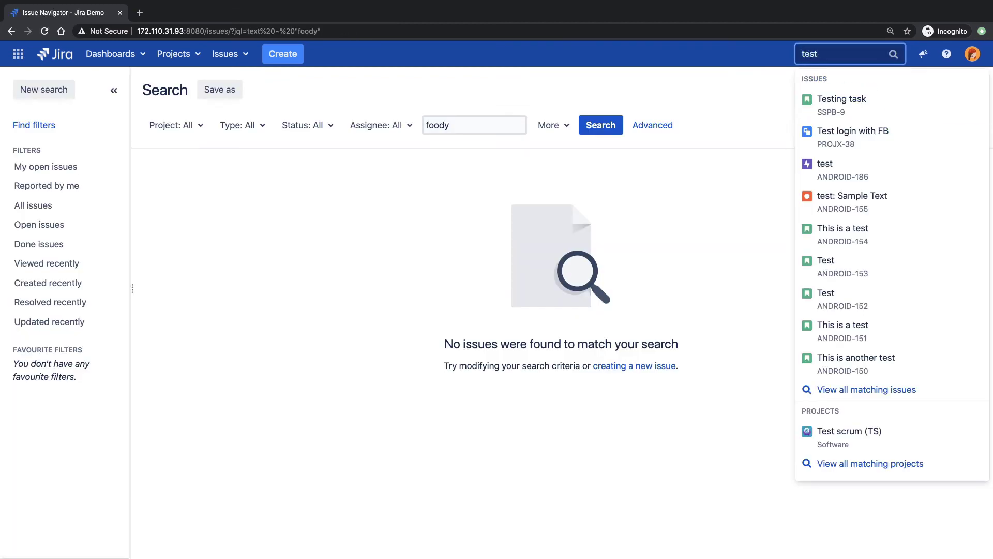
pyautogui.press('Return')
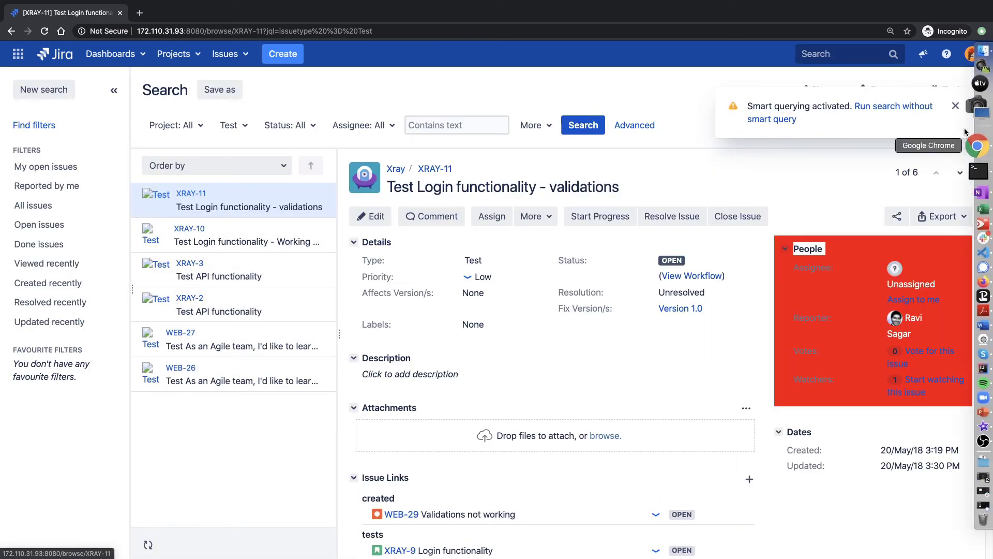
pyautogui.click(959, 108)
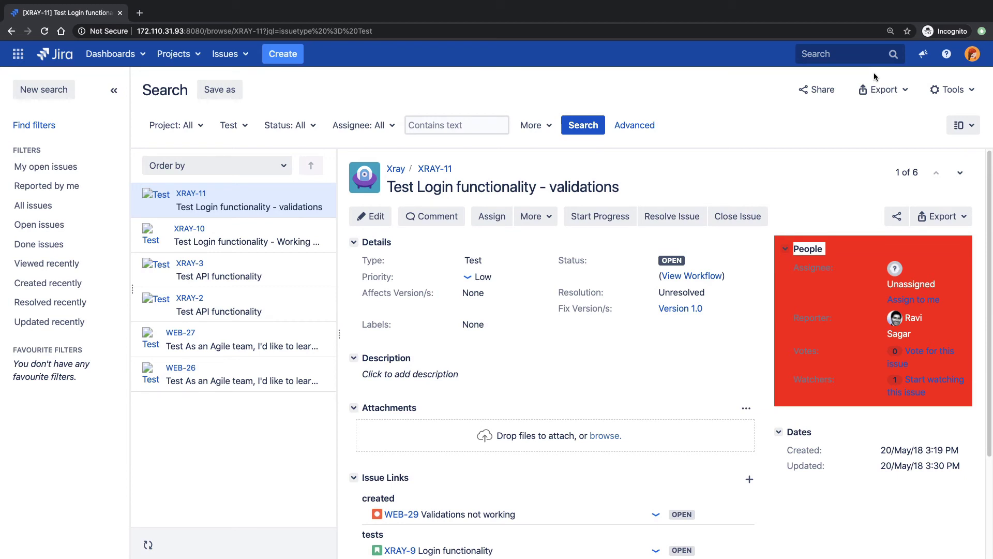
pyautogui.click(971, 55)
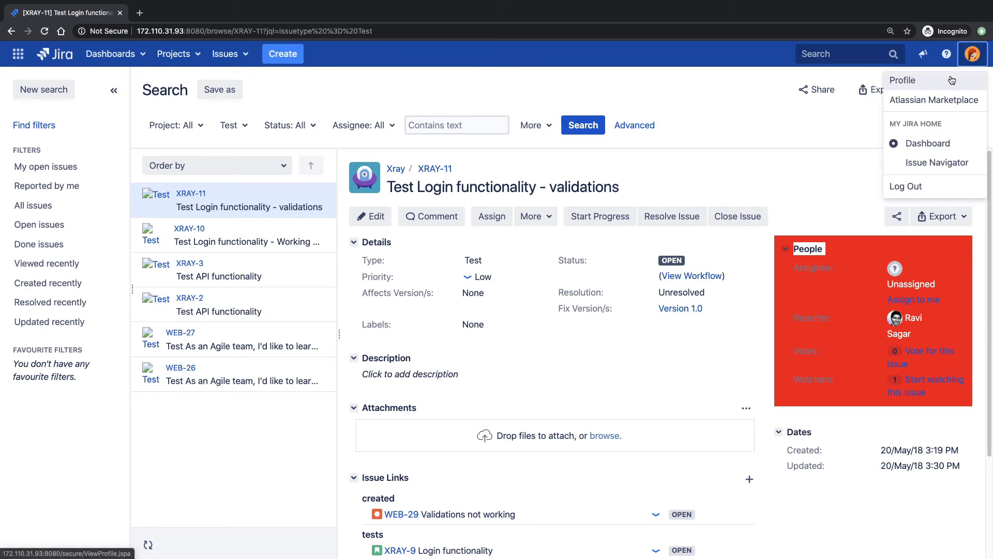
# Open your profile page and view the avatar choices, closing them without changes
pyautogui.click(939, 87)
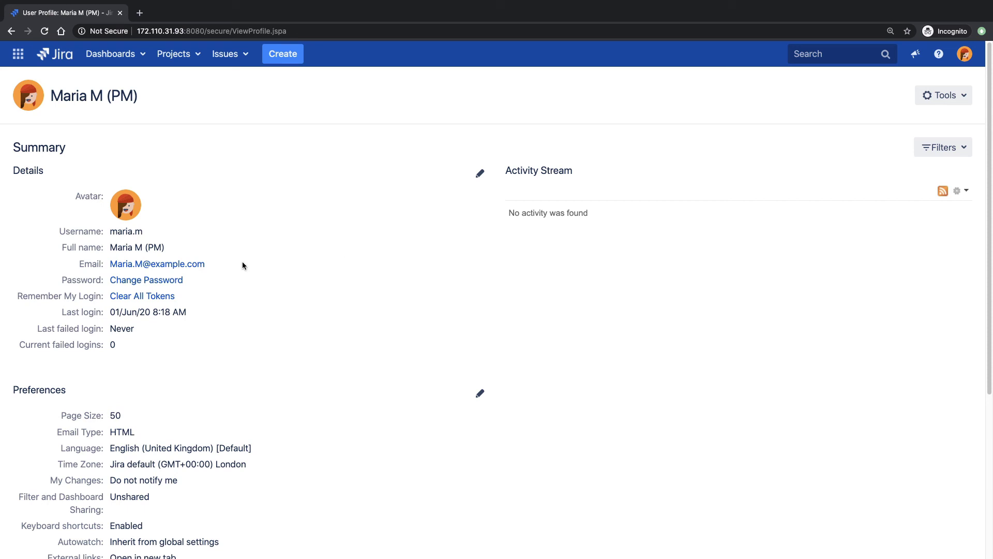
pyautogui.click(125, 214)
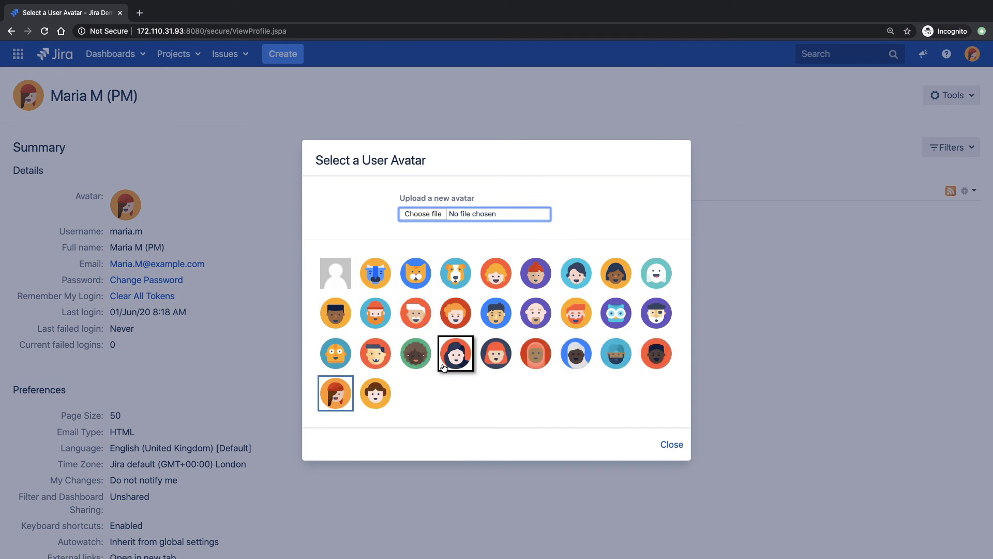
pyautogui.click(671, 445)
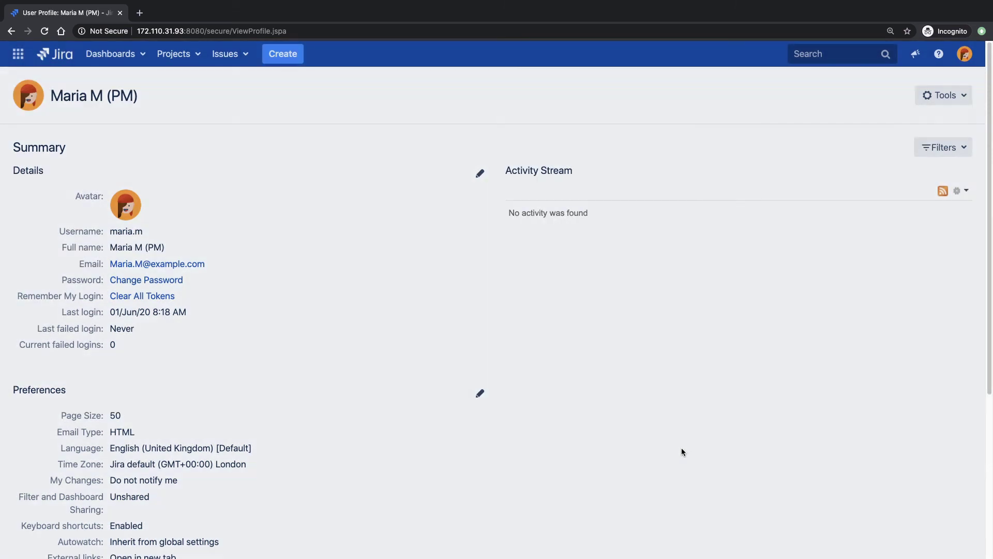
pyautogui.click(480, 174)
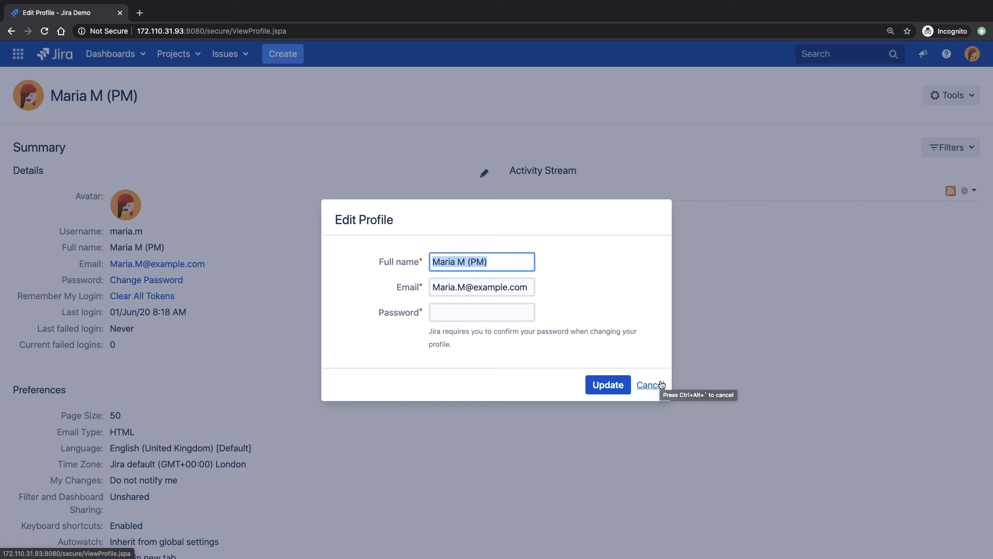
pyautogui.click(653, 385)
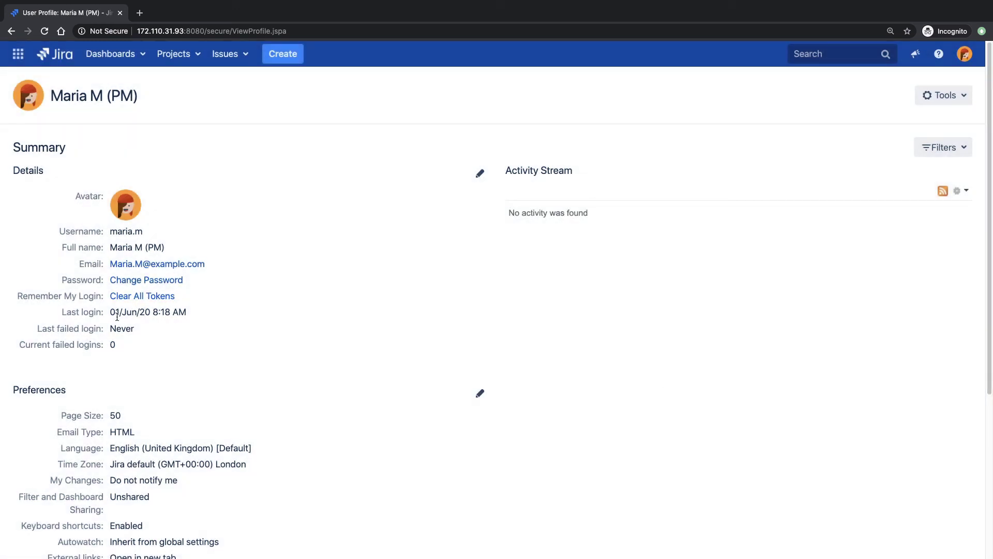
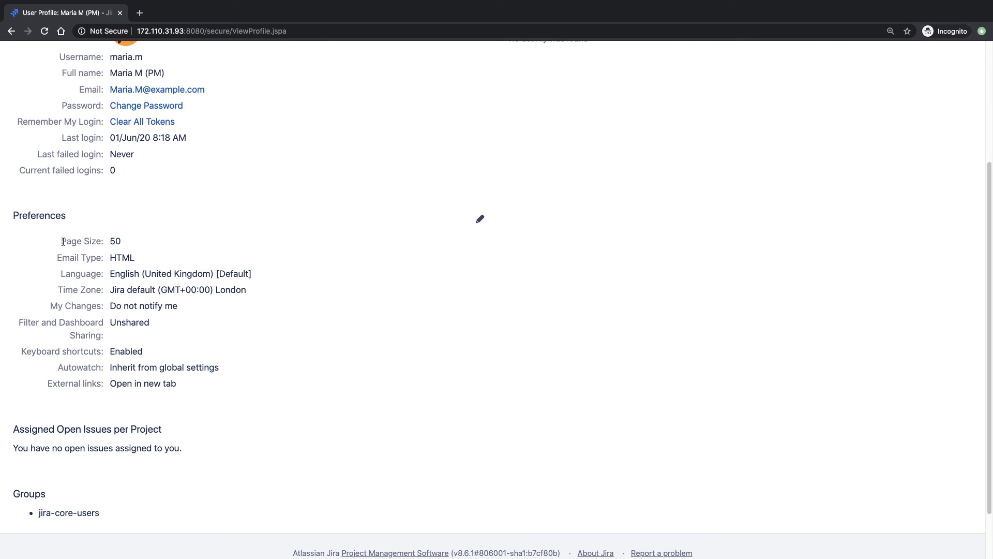
# Show the profile's Preferences section: page size 50, HTML email, London time zone
pyautogui.moveTo(63, 242)
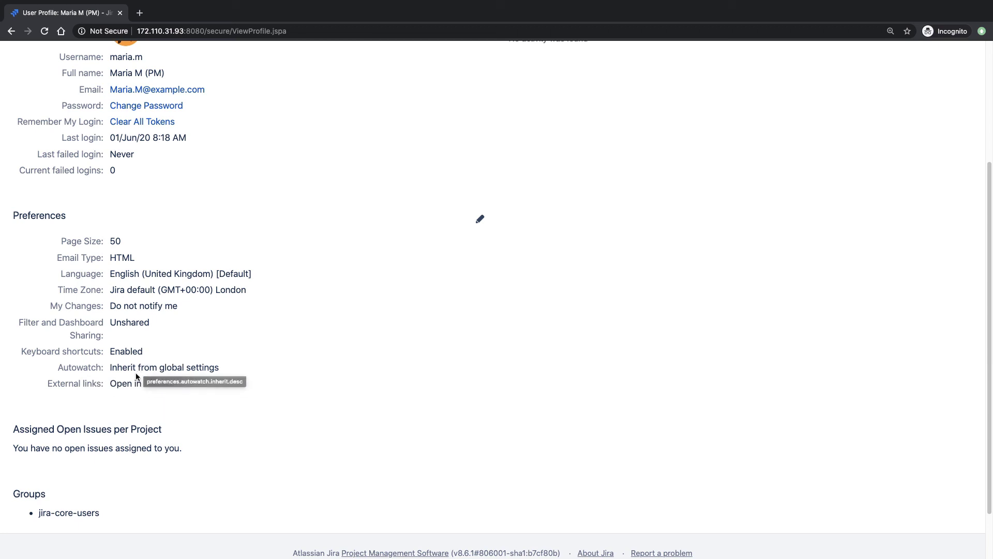
pyautogui.doubleClick(139, 373)
pyautogui.click(162, 372)
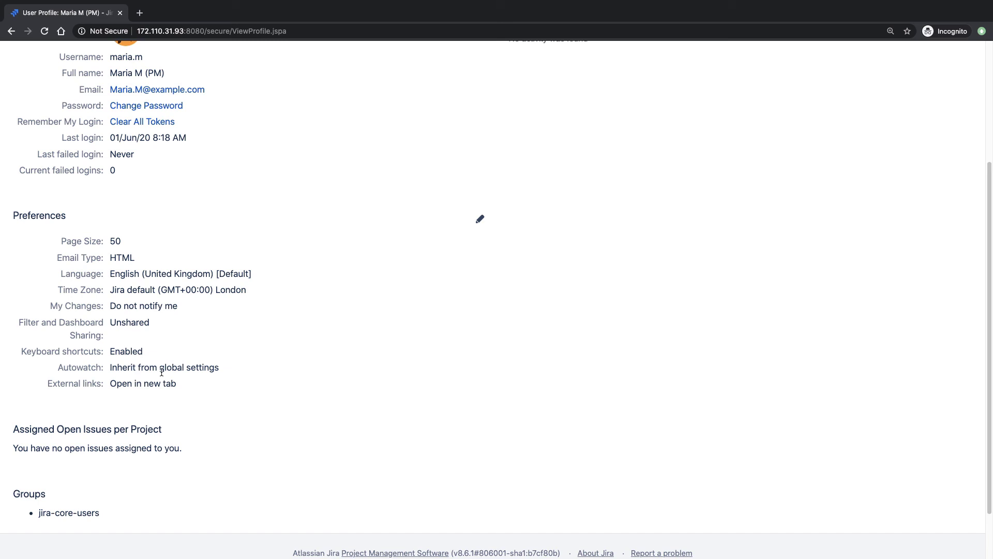
pyautogui.scroll(4, 161, 371)
pyautogui.scroll(-5, 161, 372)
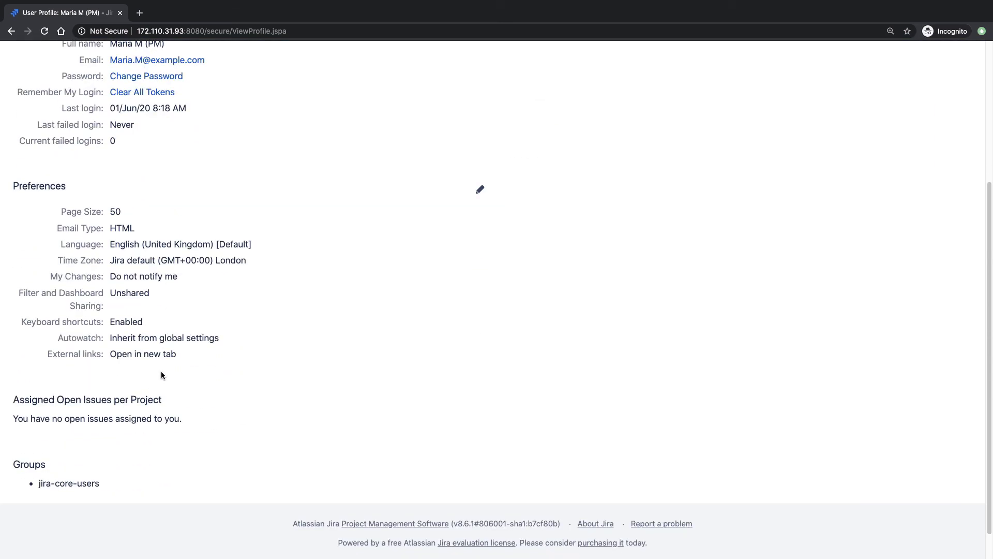
pyautogui.click(480, 189)
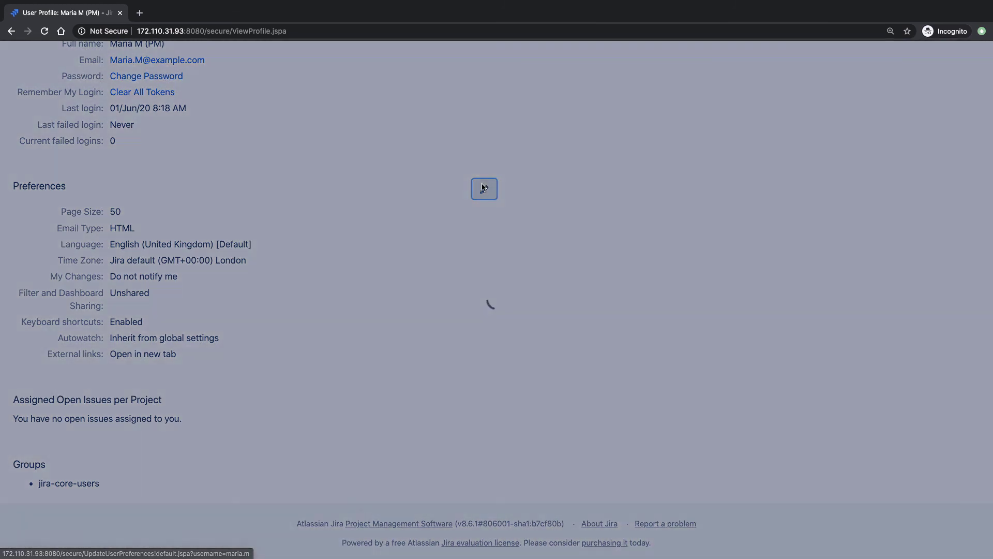
pyautogui.click(385, 348)
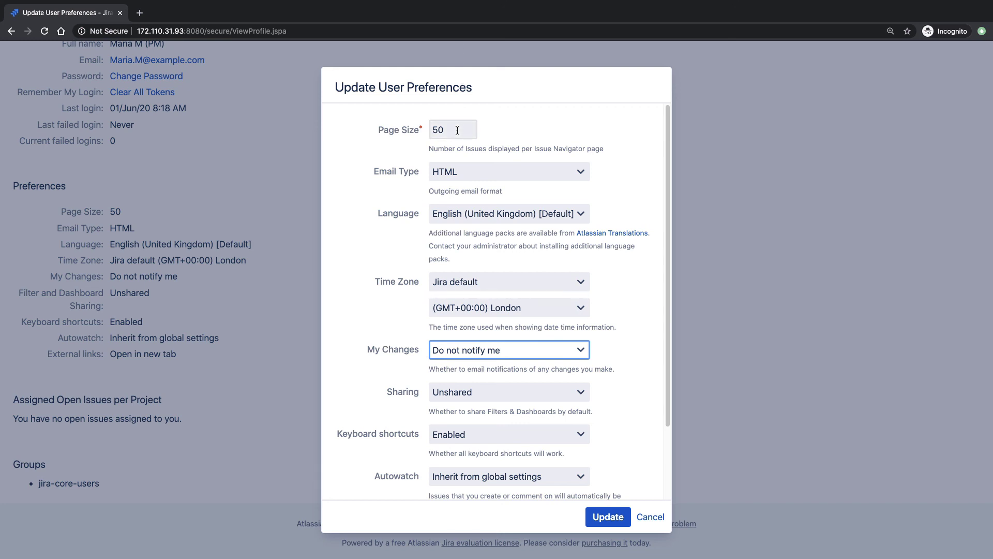
pyautogui.click(543, 175)
pyautogui.click(606, 185)
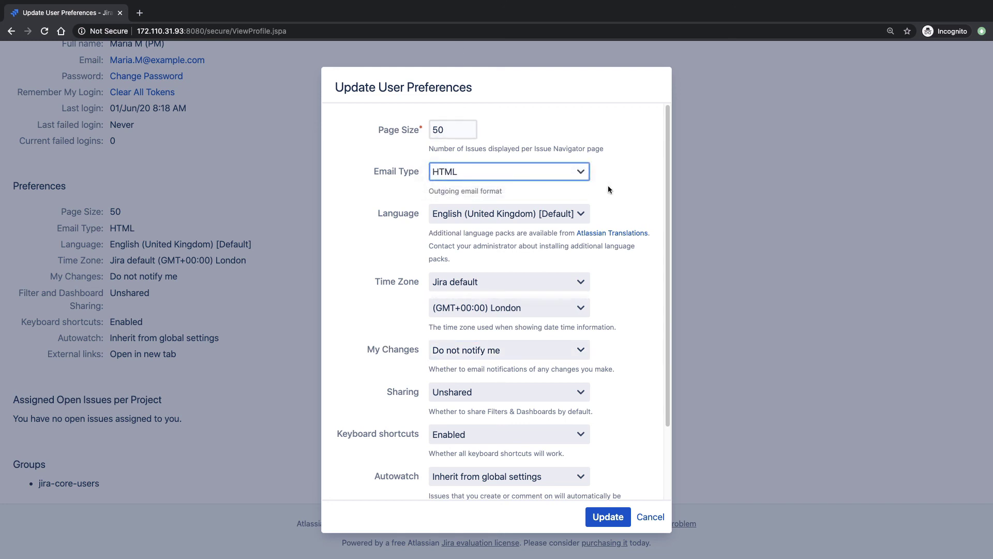
pyautogui.scroll(-2, 607, 185)
pyautogui.scroll(-2, 609, 189)
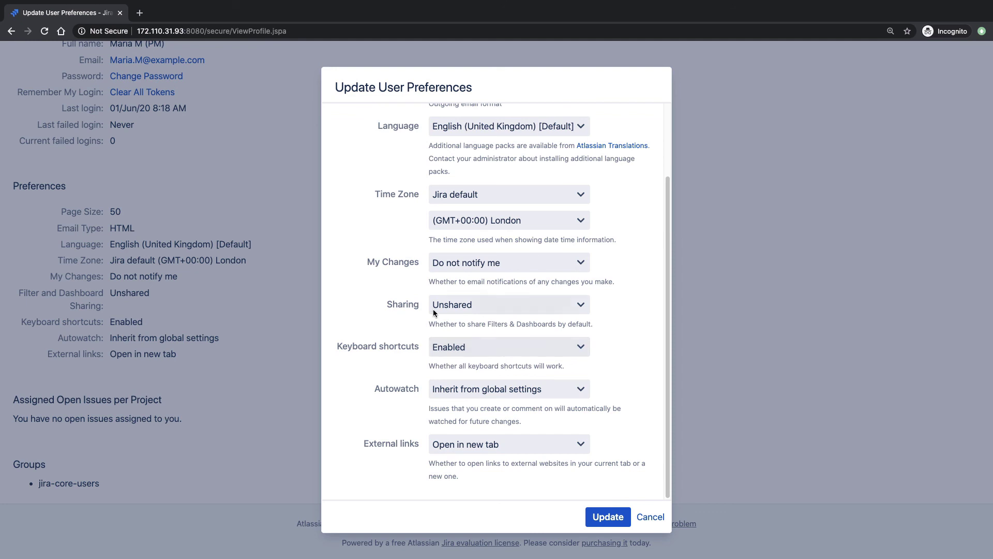
pyautogui.click(584, 264)
pyautogui.click(628, 273)
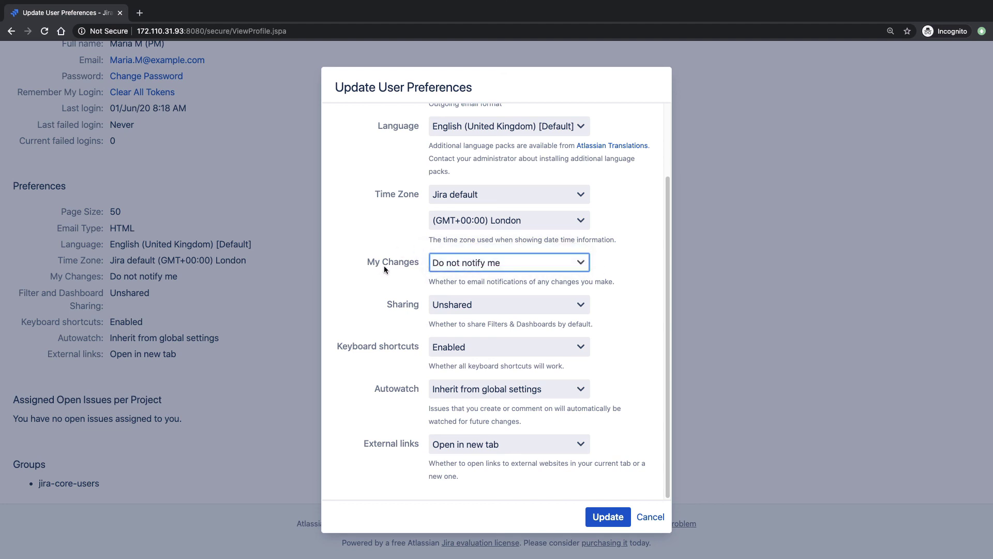
pyautogui.click(504, 260)
pyautogui.click(631, 296)
pyautogui.click(551, 271)
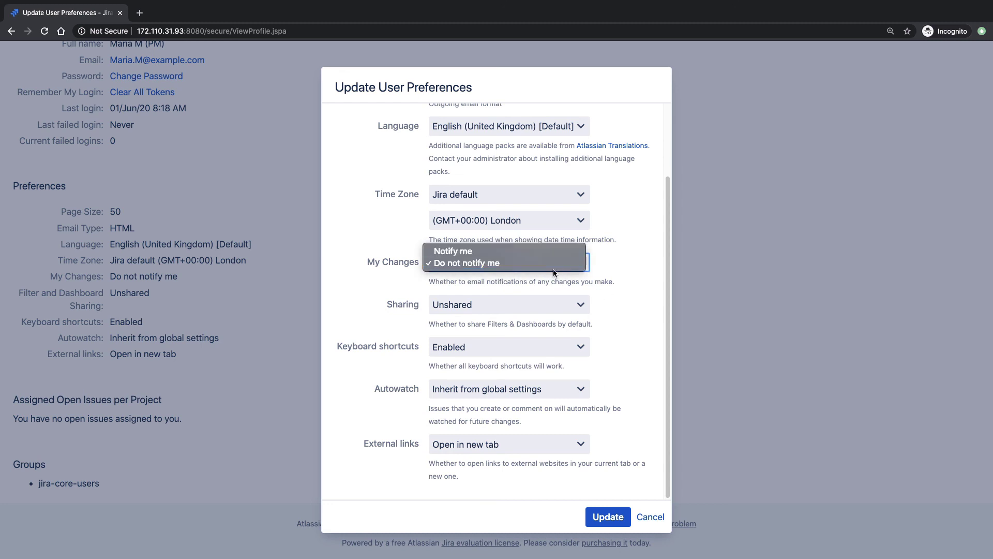
pyautogui.click(618, 262)
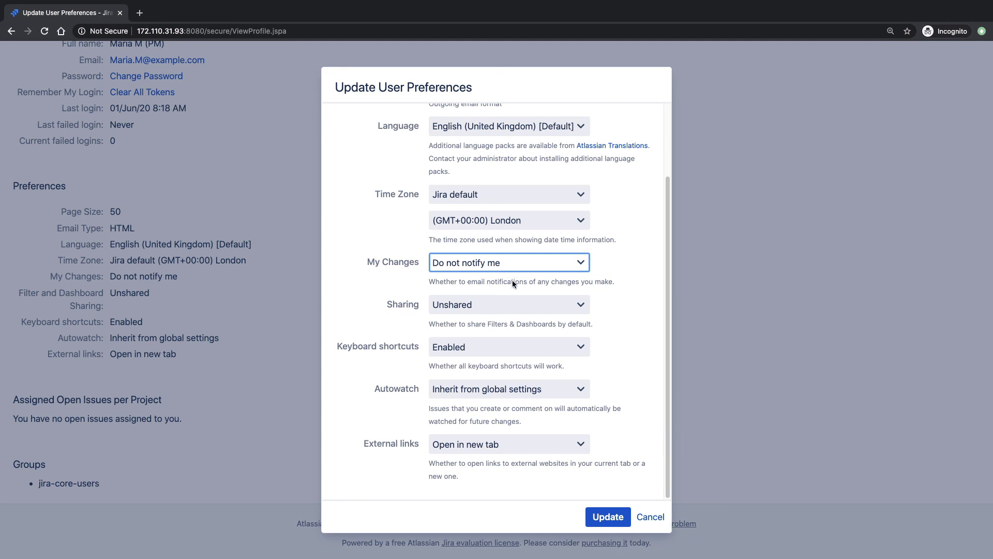
pyautogui.click(658, 515)
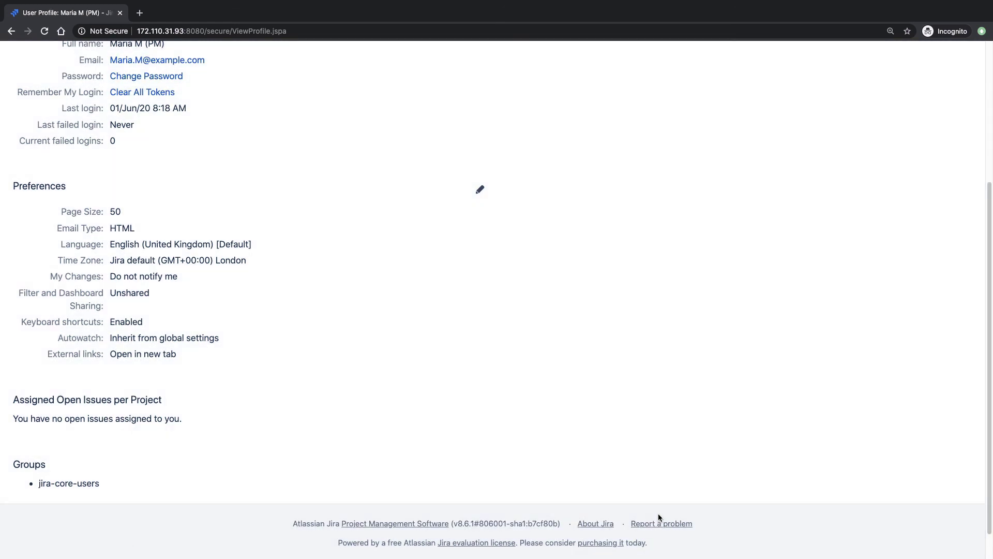